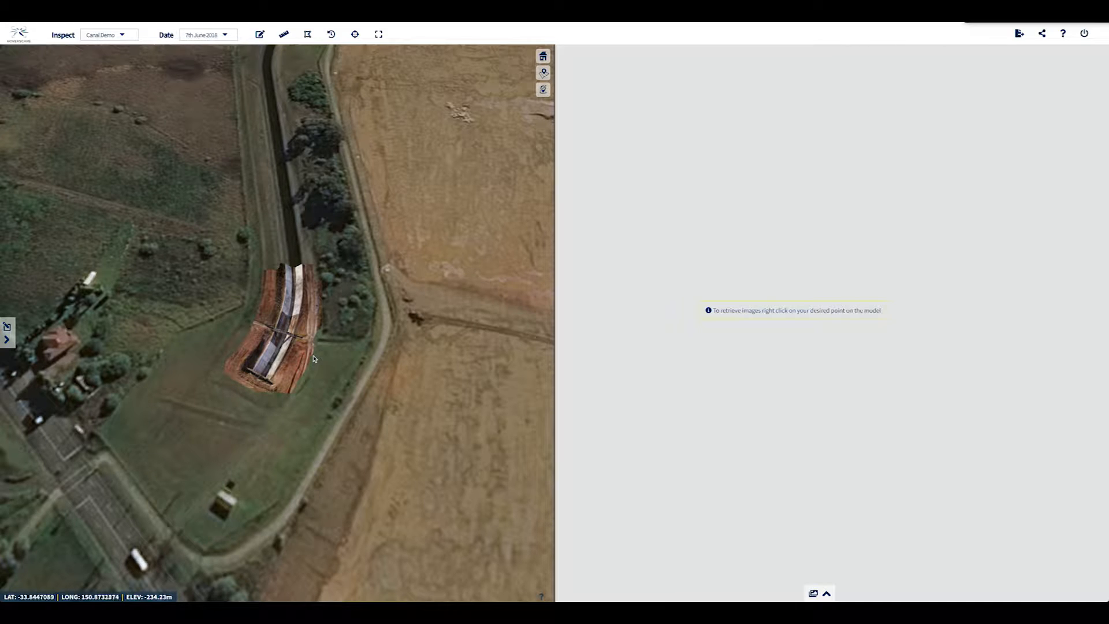
Examine the canal model and its surrounding terrain from several distances and oblique angles.
middle_click_drag(324, 365, 425, 343)
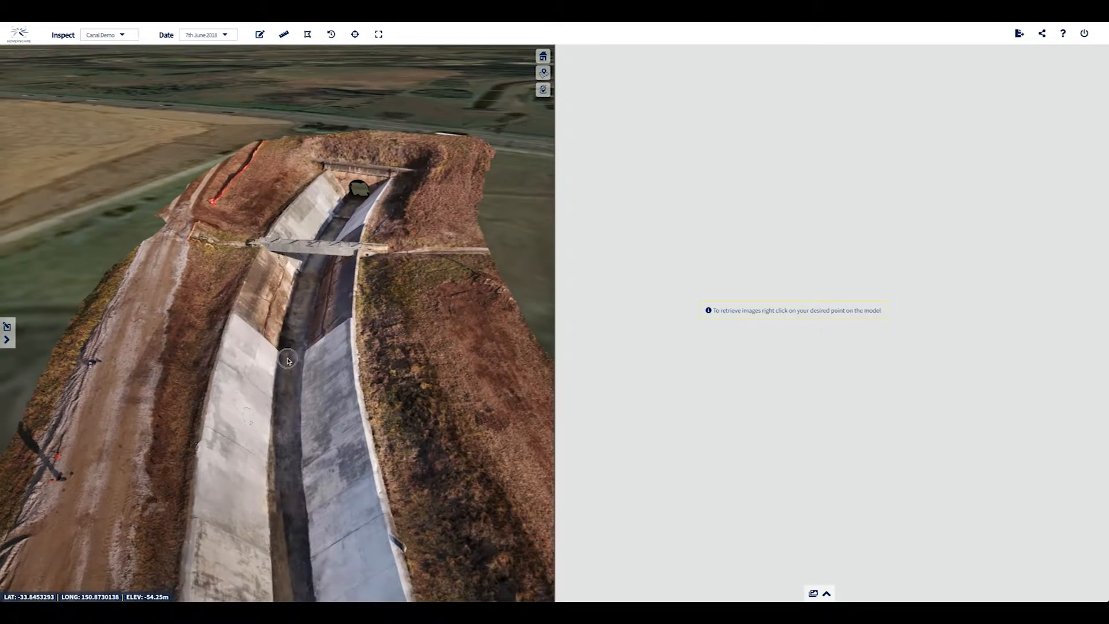
mouse_move(290, 391)
middle_mouse_down()
mouse_move(289, 366)
mouse_move(288, 402)
middle_mouse_up()
scroll(289, 403, "down", 4)
scroll(289, 403, "down", 5)
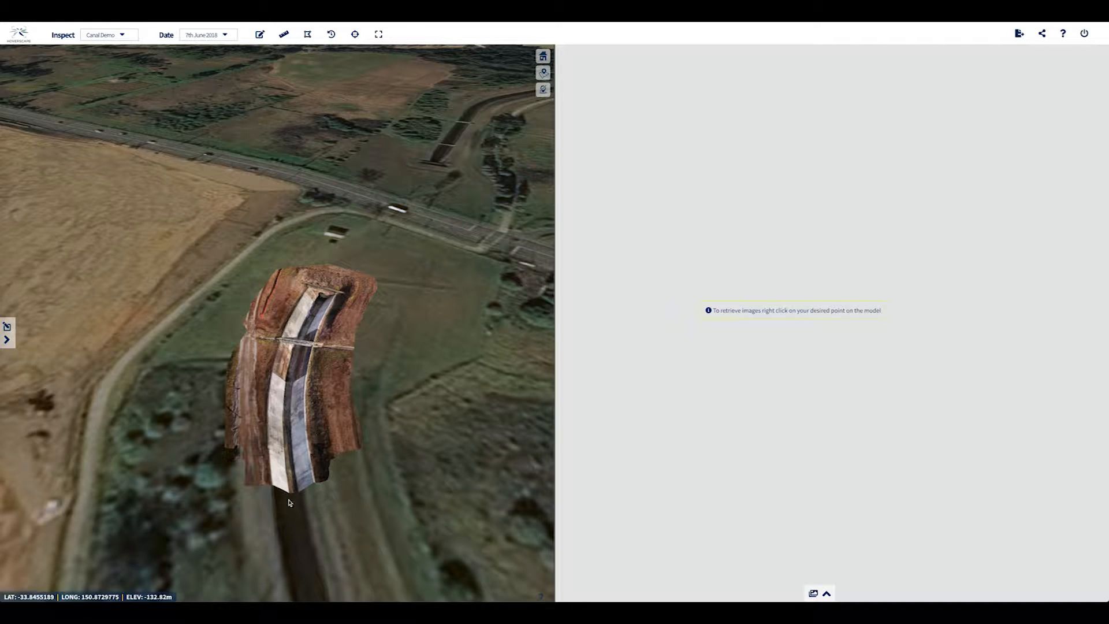
middle_click_drag(293, 470, 293, 481)
left_click_drag(294, 483, 293, 401)
scroll(293, 401, "up", 5)
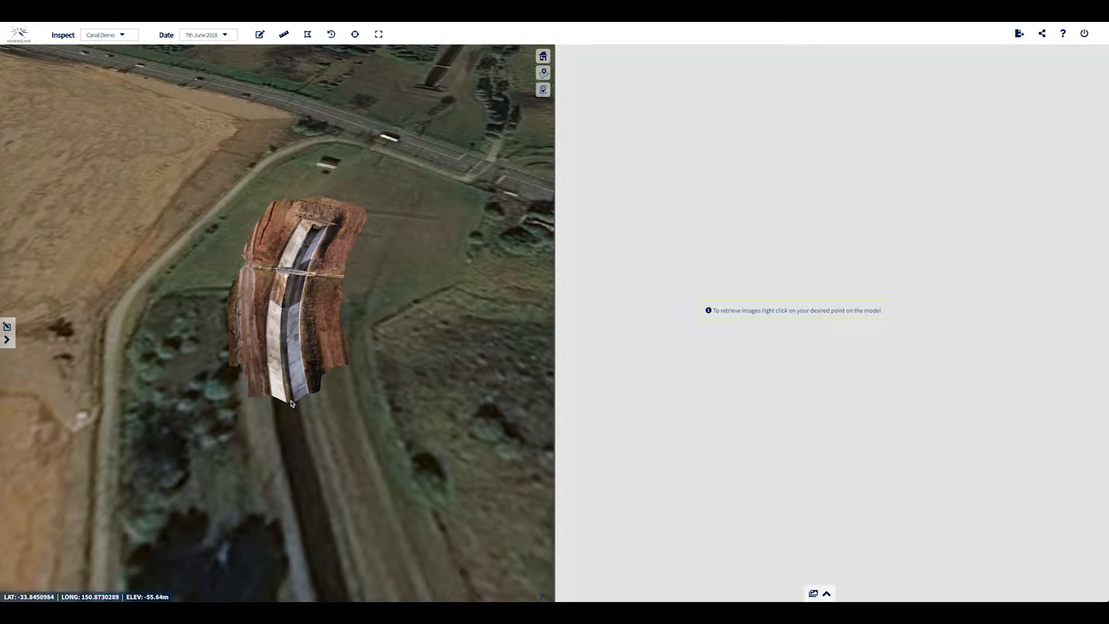
scroll(288, 390, "down", 5)
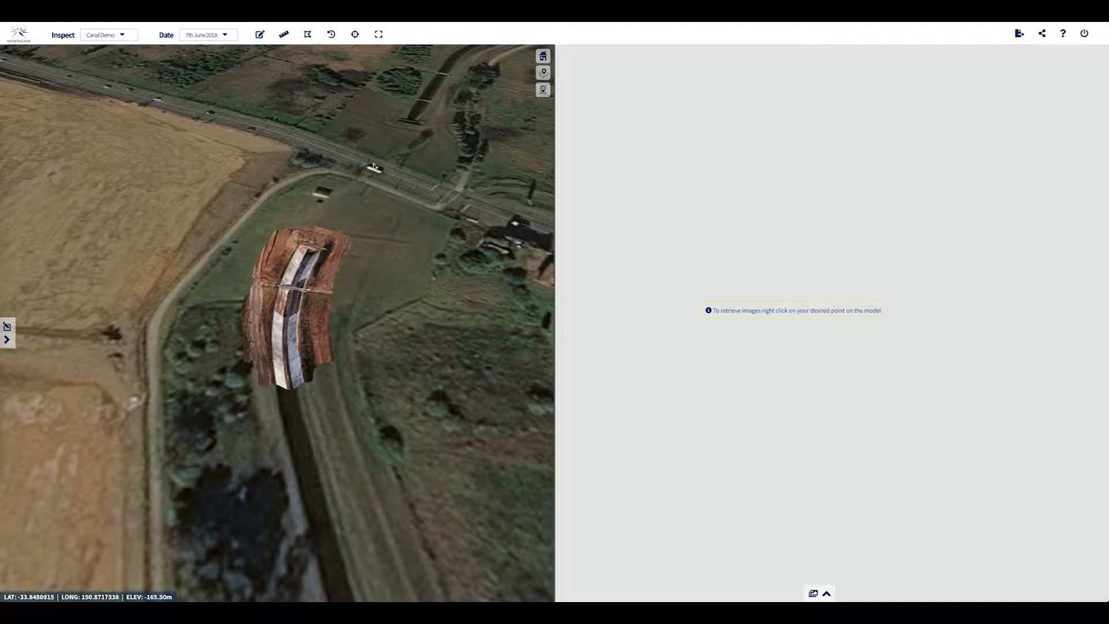
scroll(376, 173, "up", 5)
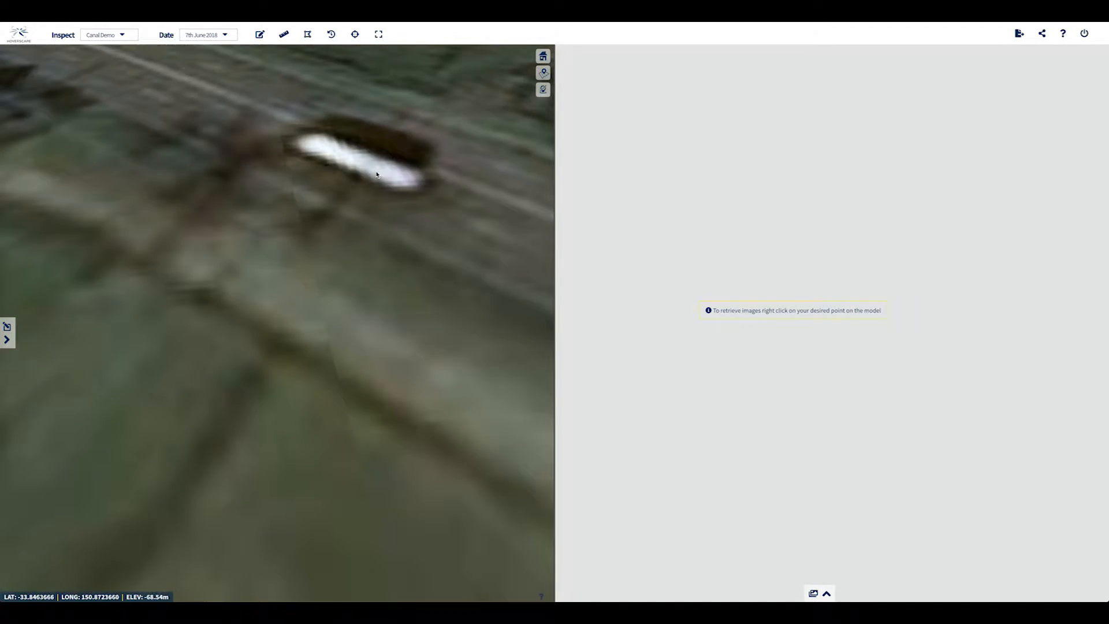
scroll(375, 175, "down", 3)
scroll(375, 175, "down", 5)
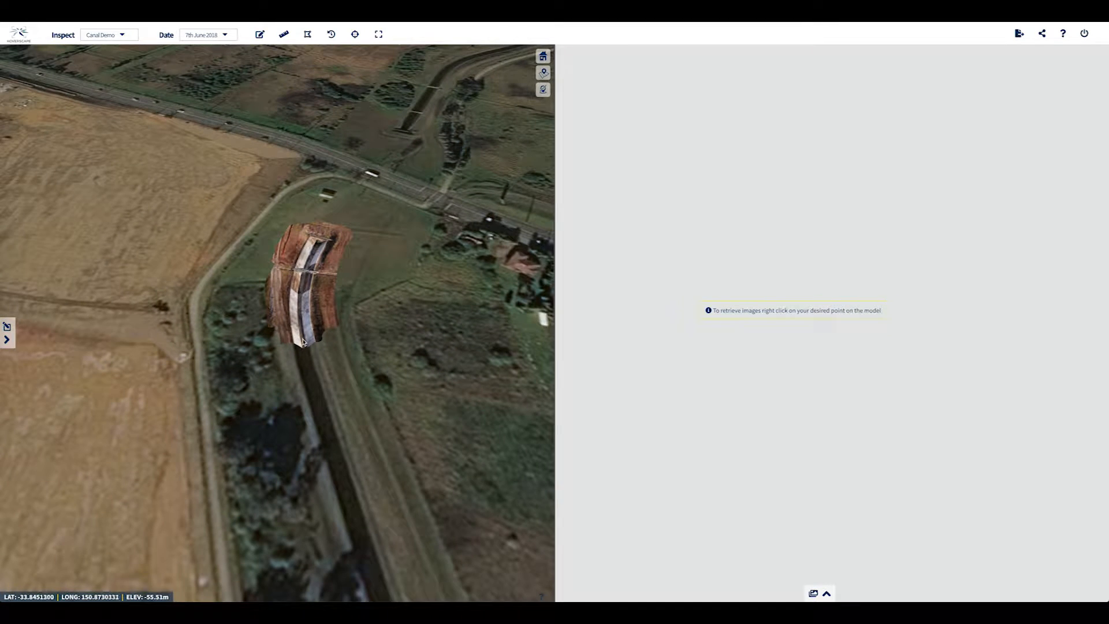
Examine the canal floor and concrete side walls up close, starting at the model's open end and moving along the channel.
scroll(307, 347, "up", 5)
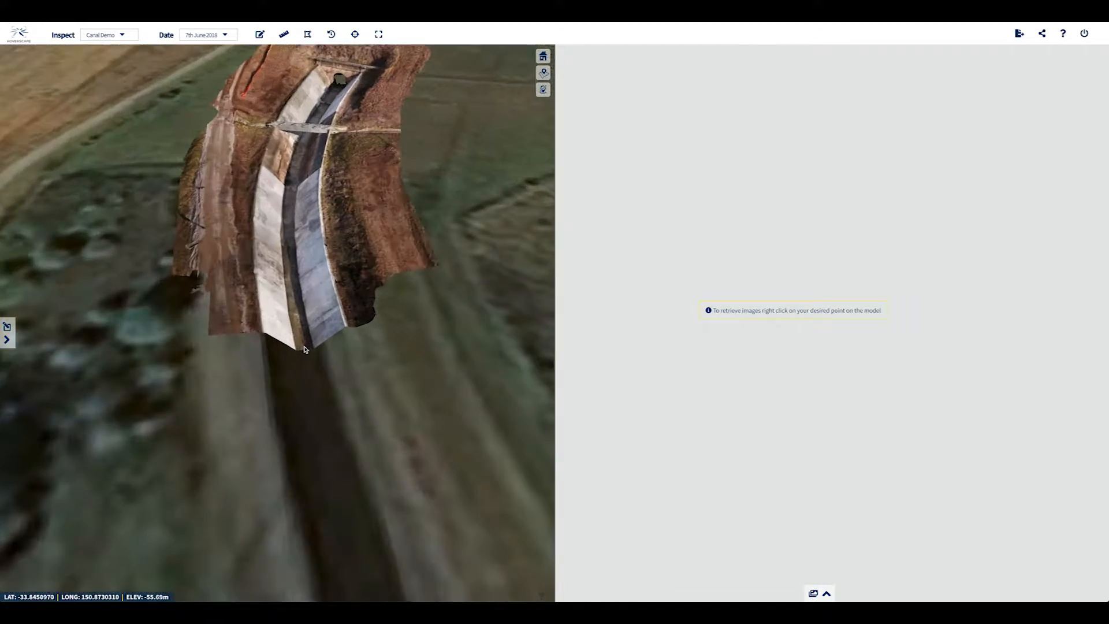
scroll(305, 348, "up", 6)
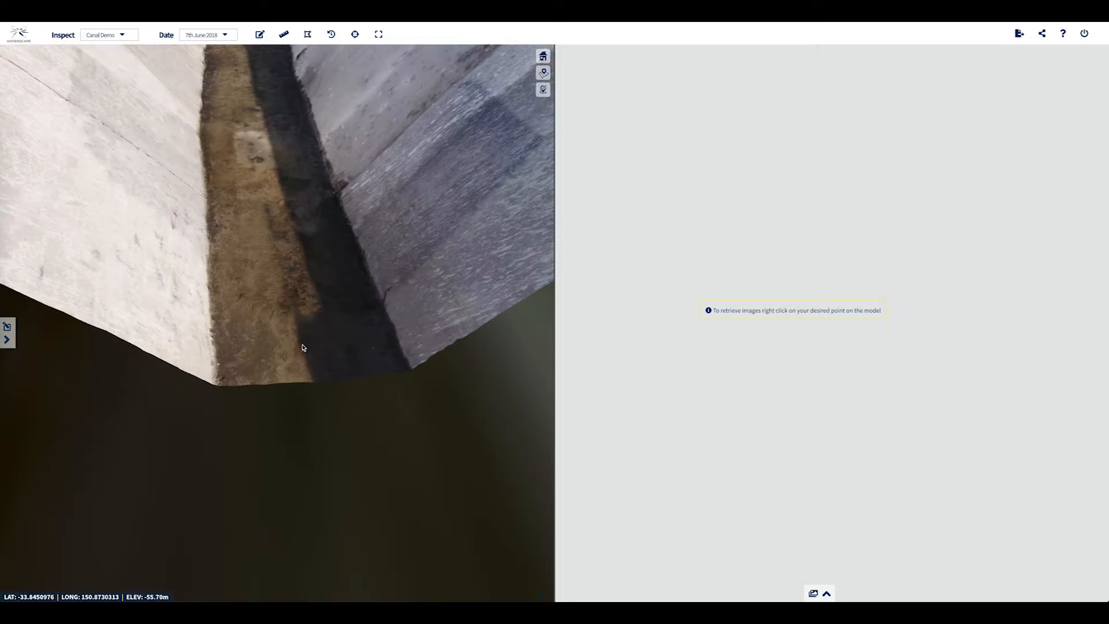
scroll(302, 347, "up", 2)
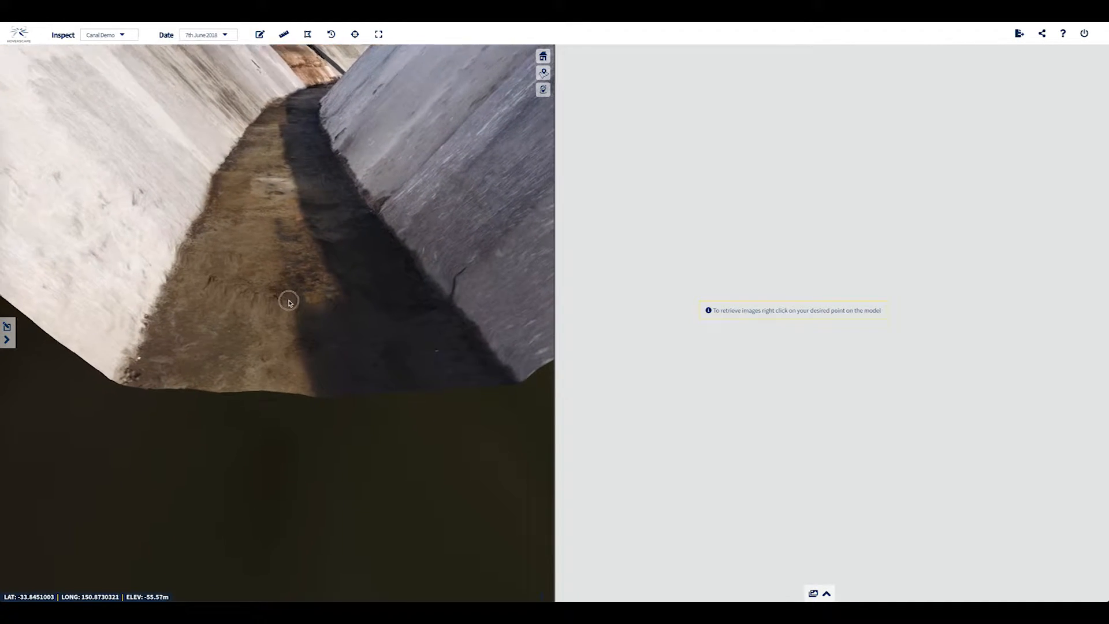
scroll(281, 331, "up", 3)
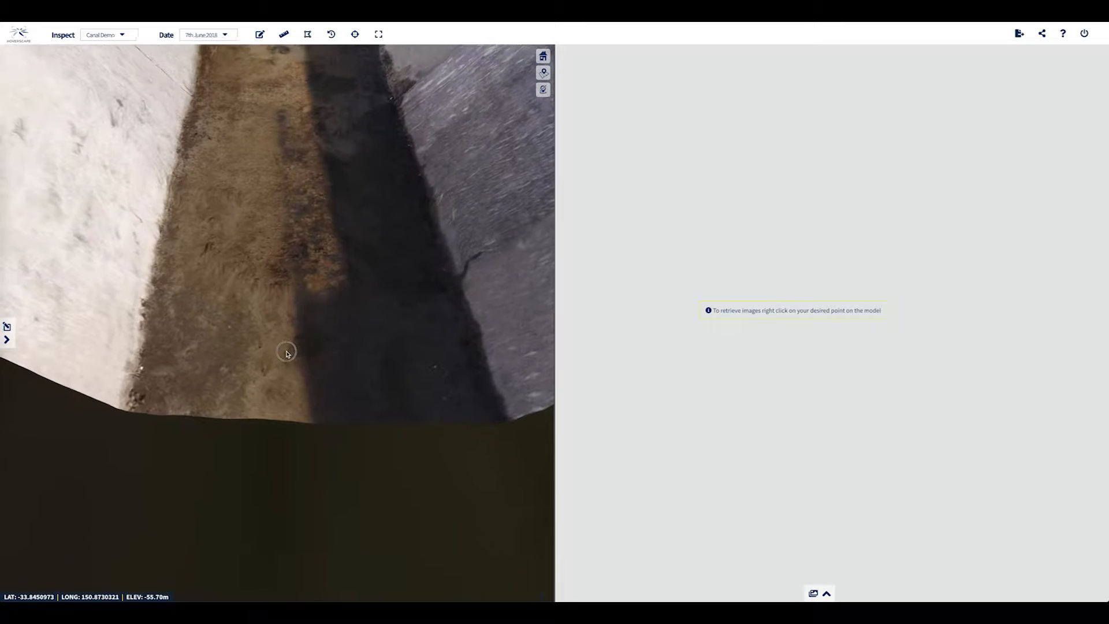
scroll(316, 328, "down", 2)
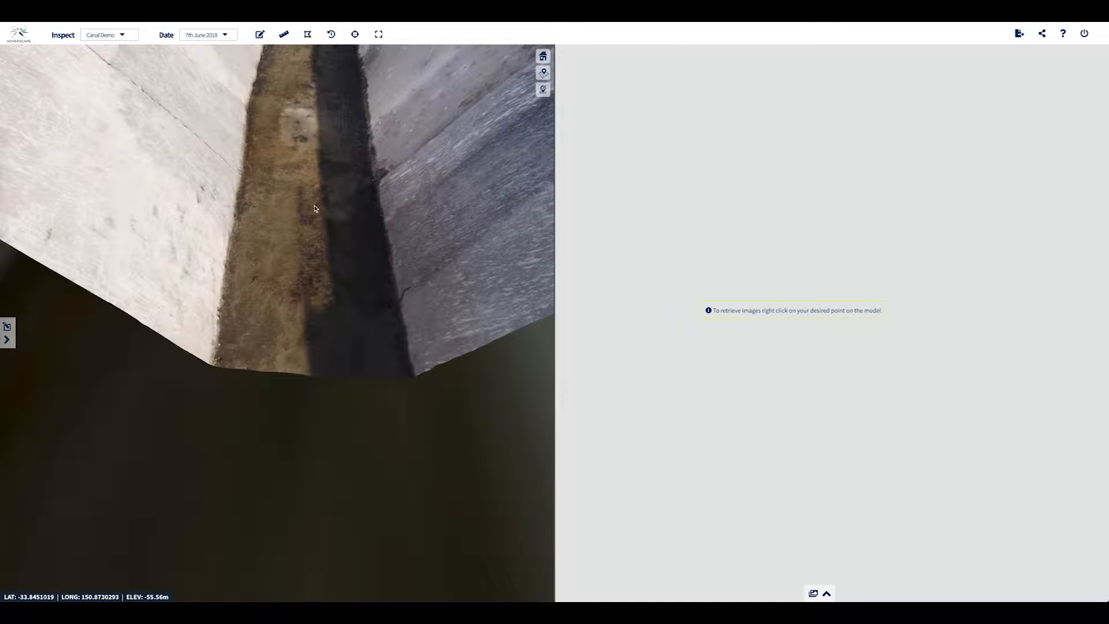
left_click_drag(313, 181, 293, 428)
left_click_drag(300, 159, 271, 371)
left_click_drag(302, 132, 283, 324)
left_click_drag(328, 120, 303, 303)
left_click_drag(344, 169, 348, 177)
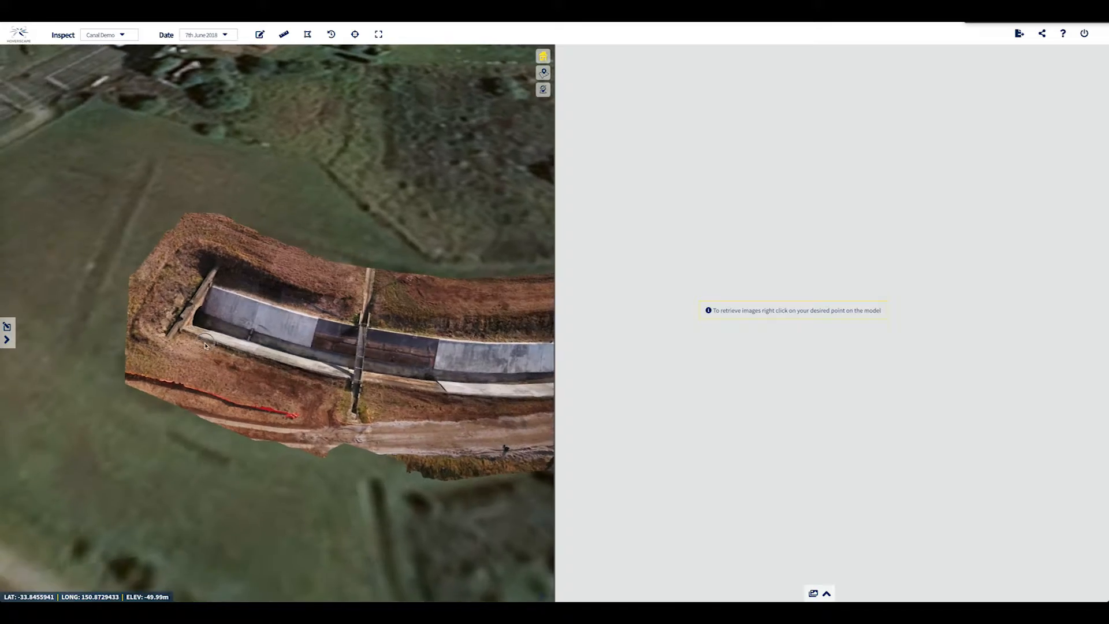
Examine the chalk-marked defects on the sloped canal wall beside the narrow concrete crossing.
middle_click_drag(205, 345, 196, 347)
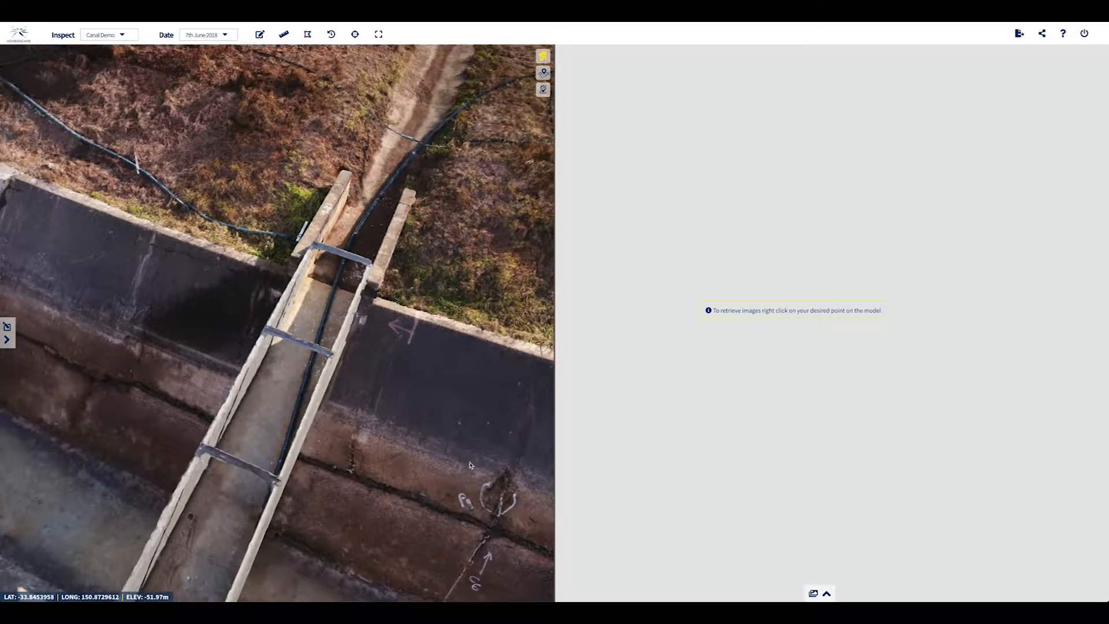
left_click_drag(470, 465, 295, 404)
left_click_drag(496, 589, 354, 426)
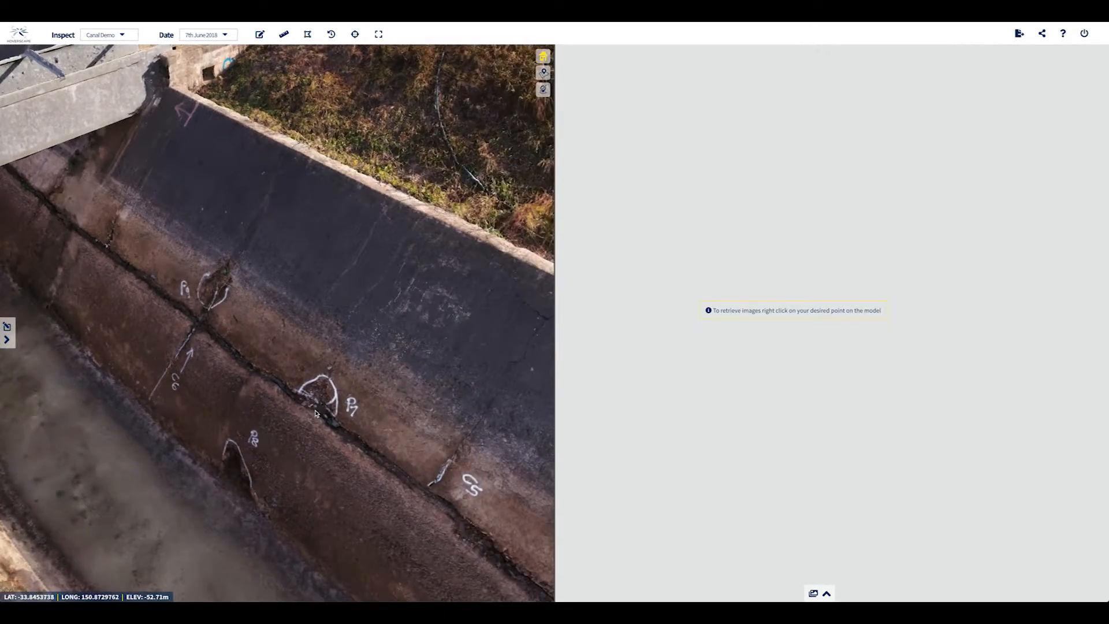
scroll(315, 413, "up", 6)
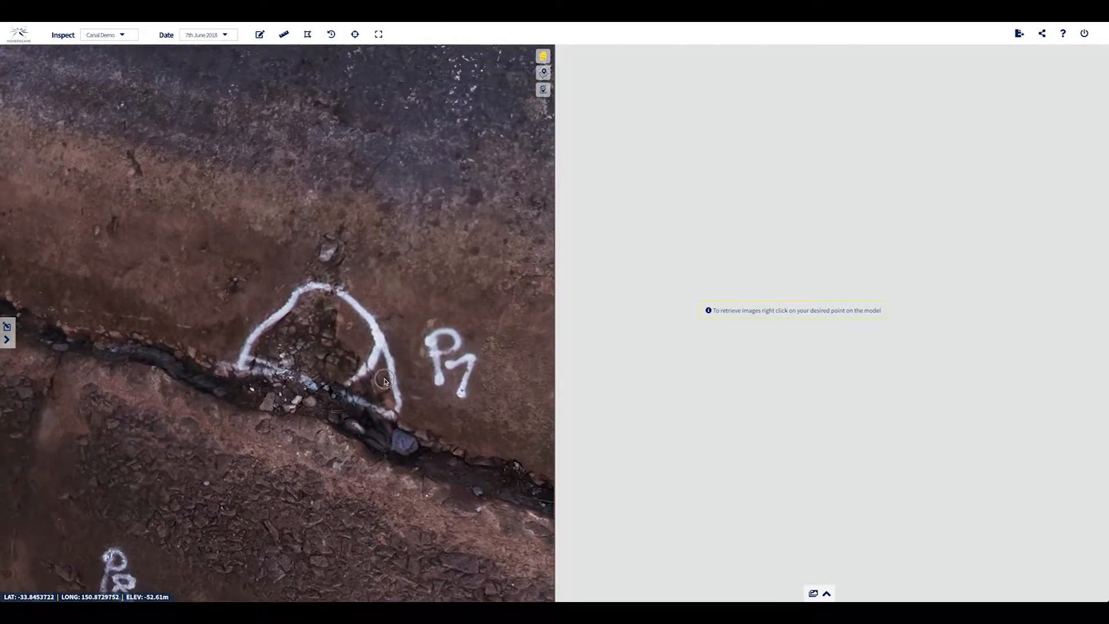
scroll(385, 381, "down", 8)
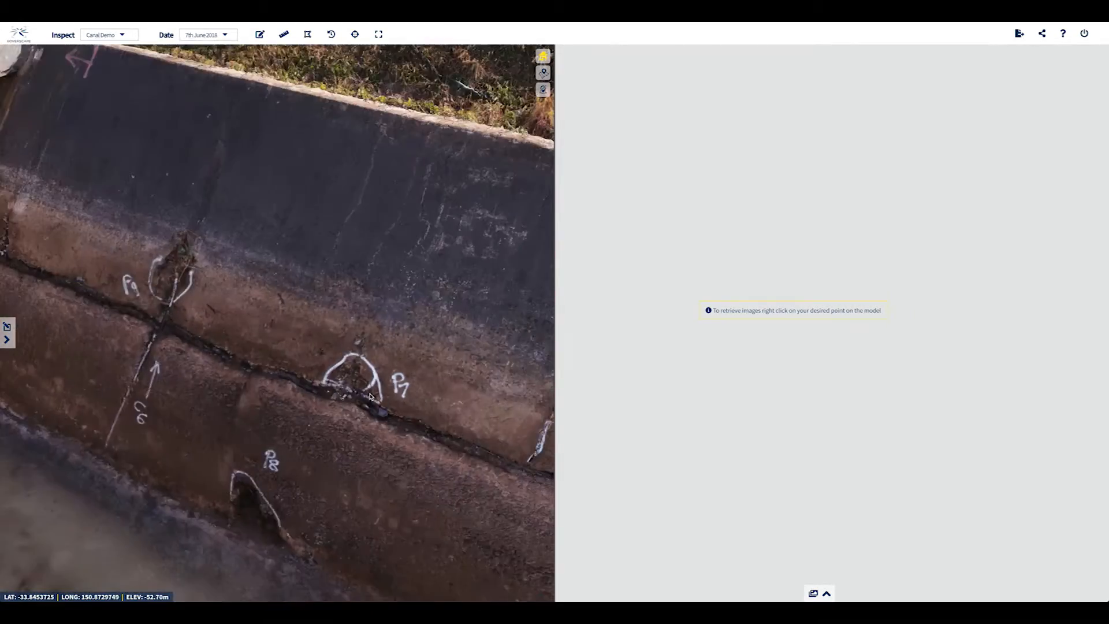
scroll(371, 396, "down", 2)
middle_click_drag(370, 397, 392, 388)
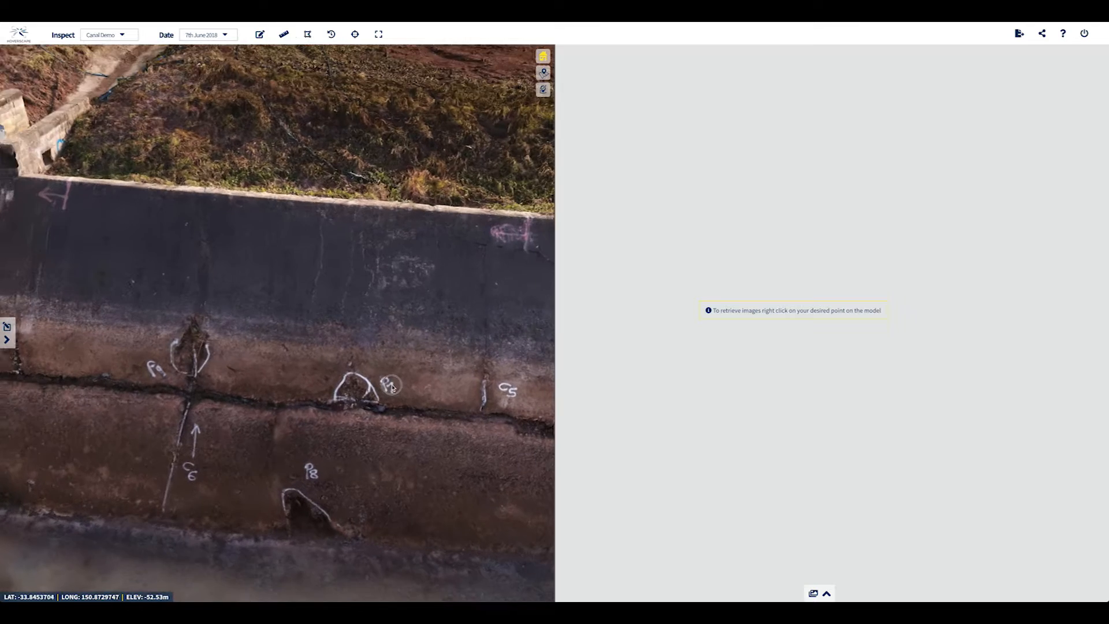
Retrieve the source photo for the arched chalk-marked defect above P8 on the canal wall and inspect the damage in detail.
scroll(346, 381, "up", 5)
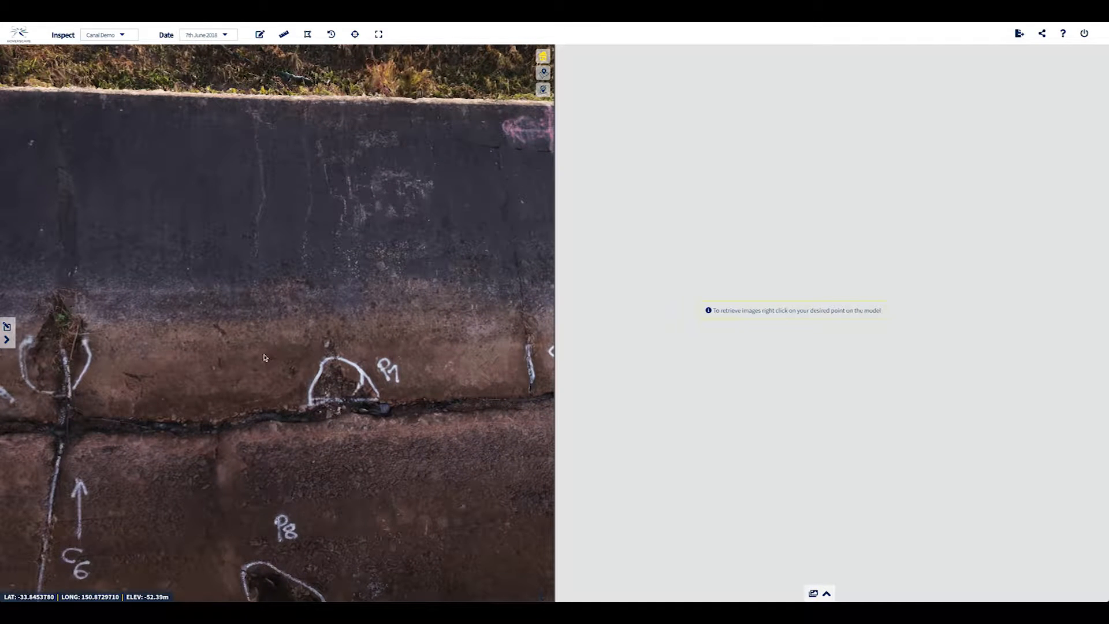
right_click(343, 384)
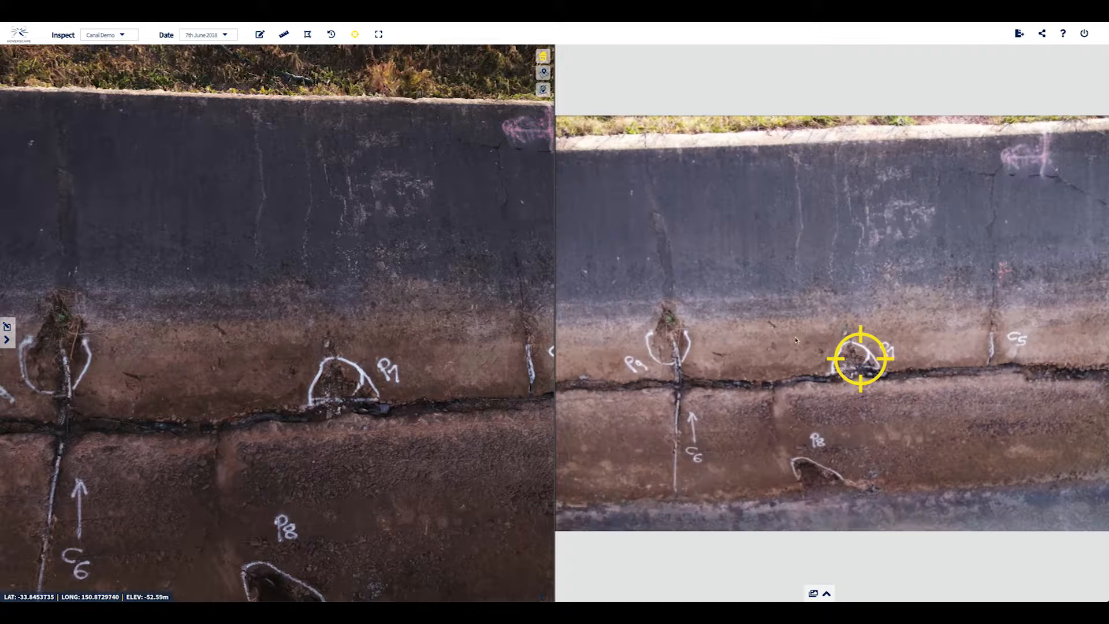
scroll(863, 358, "up", 6)
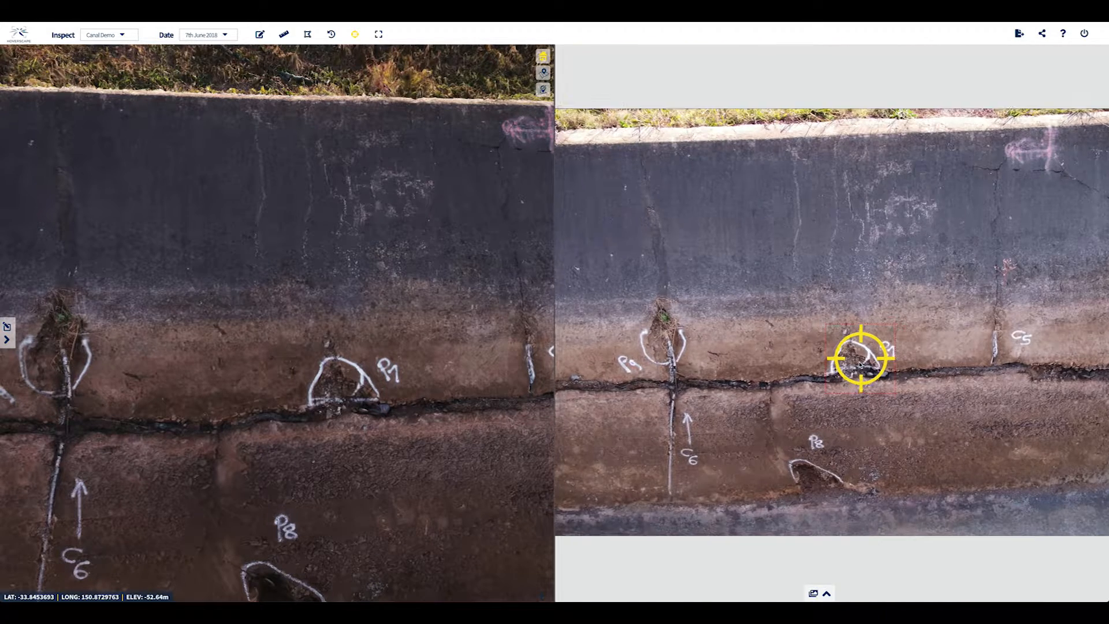
scroll(859, 364, "down", 6)
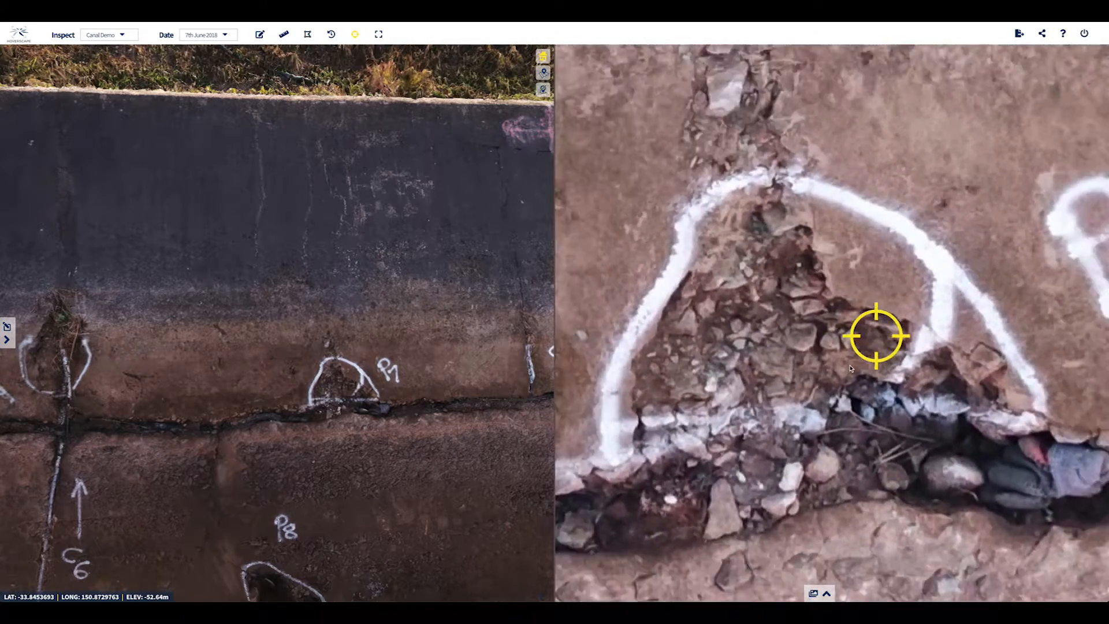
scroll(850, 369, "down", 5)
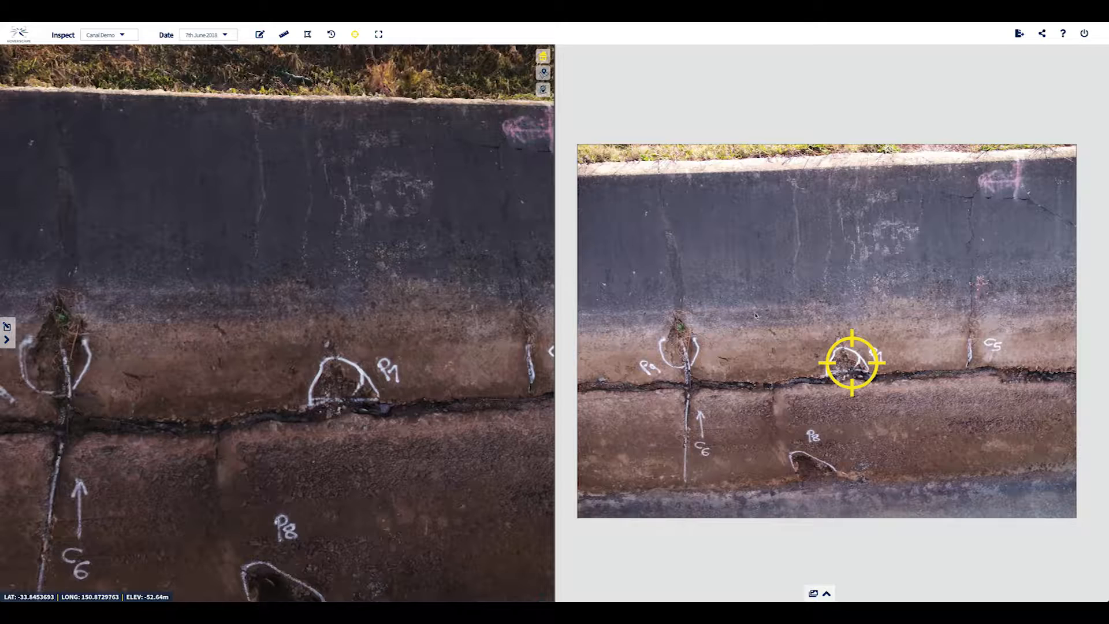
Bring up the save and copy options for the retrieved photo, dismiss them and view the photo again.
right_click(755, 287)
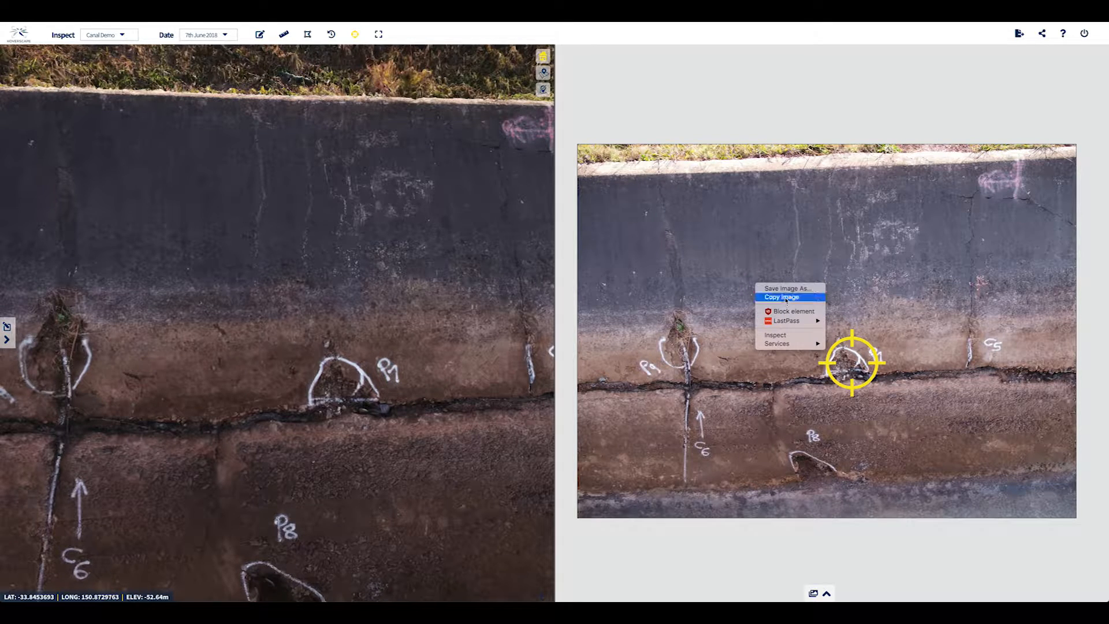
left_click(656, 287)
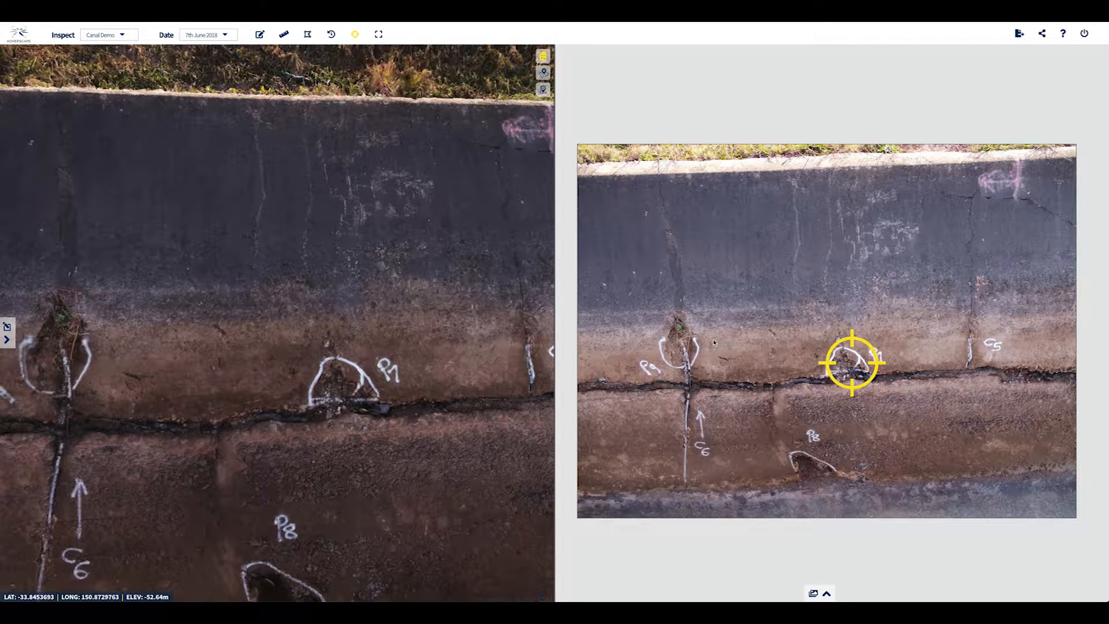
scroll(719, 351, "up", 3)
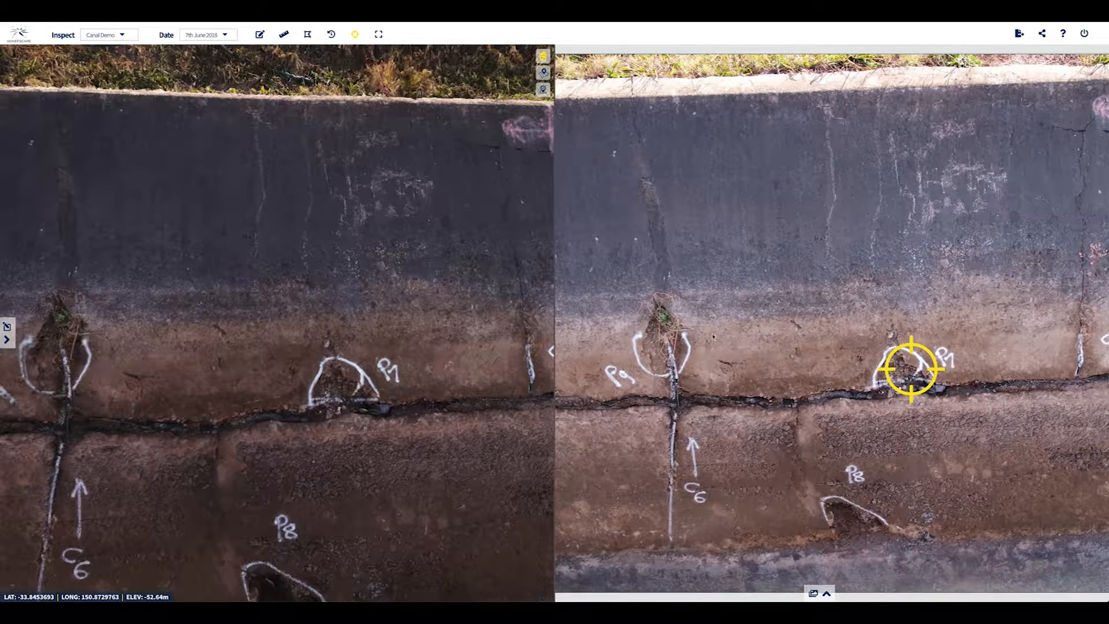
scroll(737, 368, "down", 3)
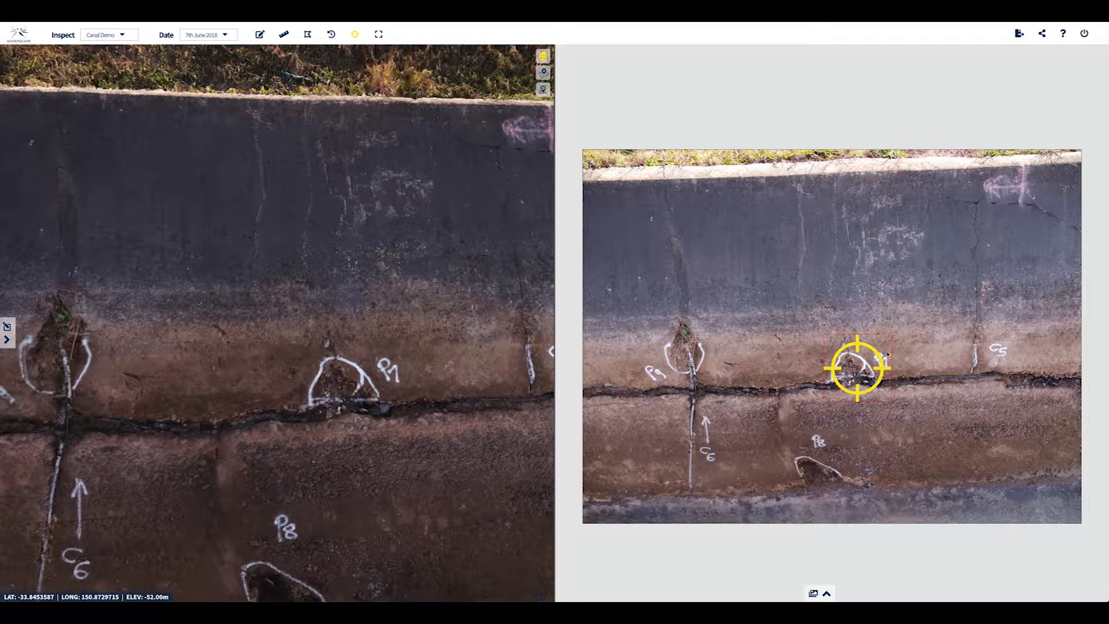
Retrieve the source photo for a point on the dark wall beside the vertical crack below the pink arrow marking.
scroll(271, 394, "down", 5)
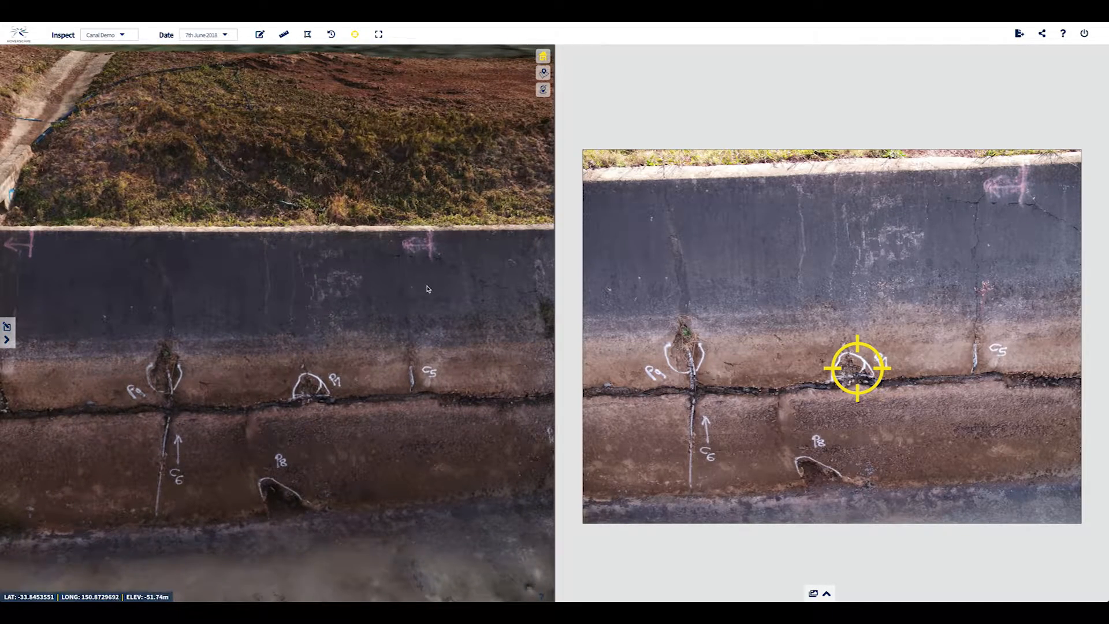
scroll(427, 289, "up", 10)
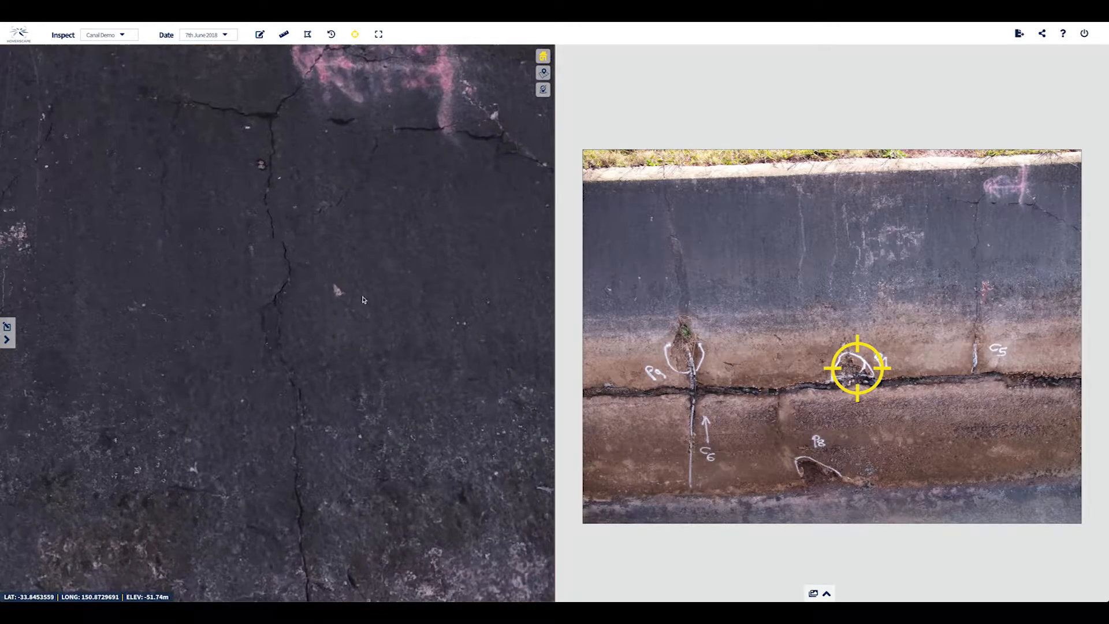
left_click(501, 405)
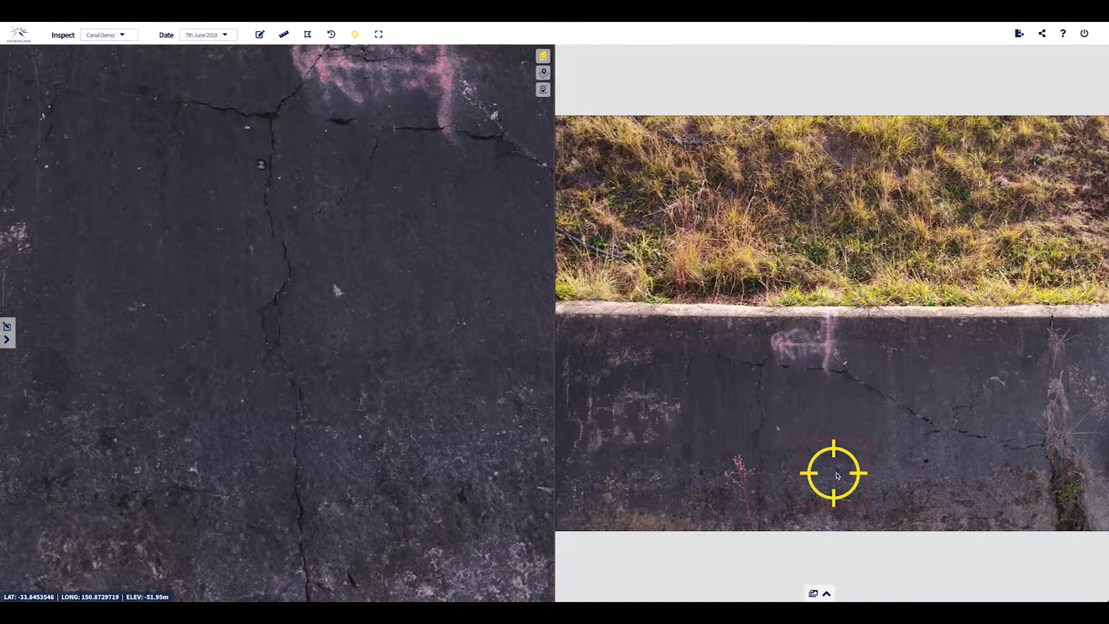
scroll(837, 475, "up", 5)
scroll(835, 475, "down", 5)
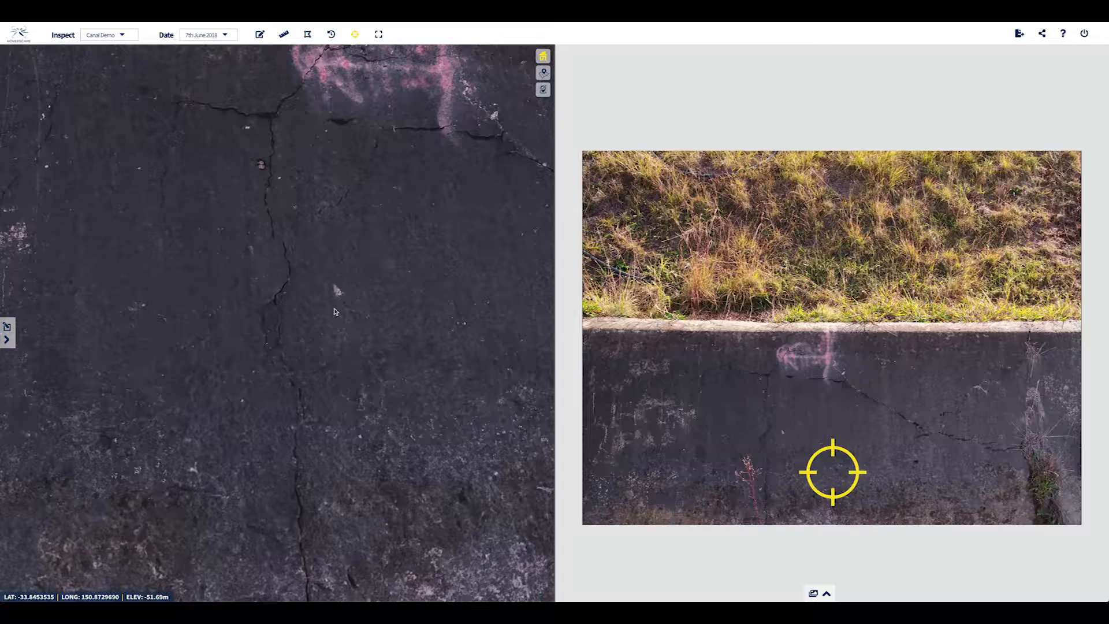
Hide the target crosshair on the retrieved photo and inspect the cracks around the pink arrow marking.
scroll(334, 312, "down", 5)
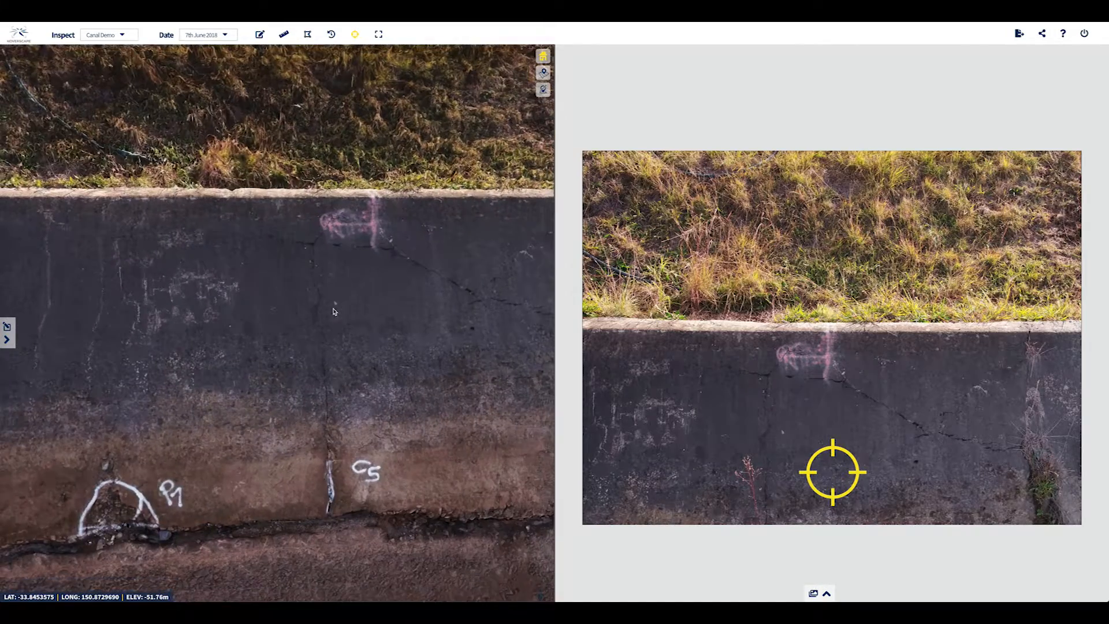
scroll(333, 312, "down", 2)
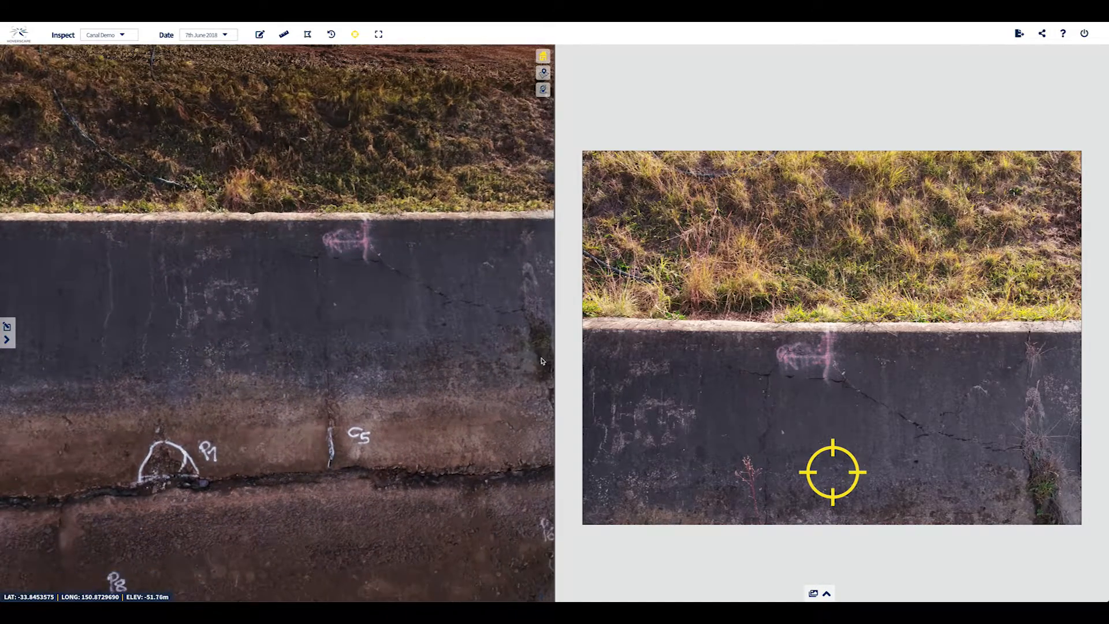
left_click(355, 35)
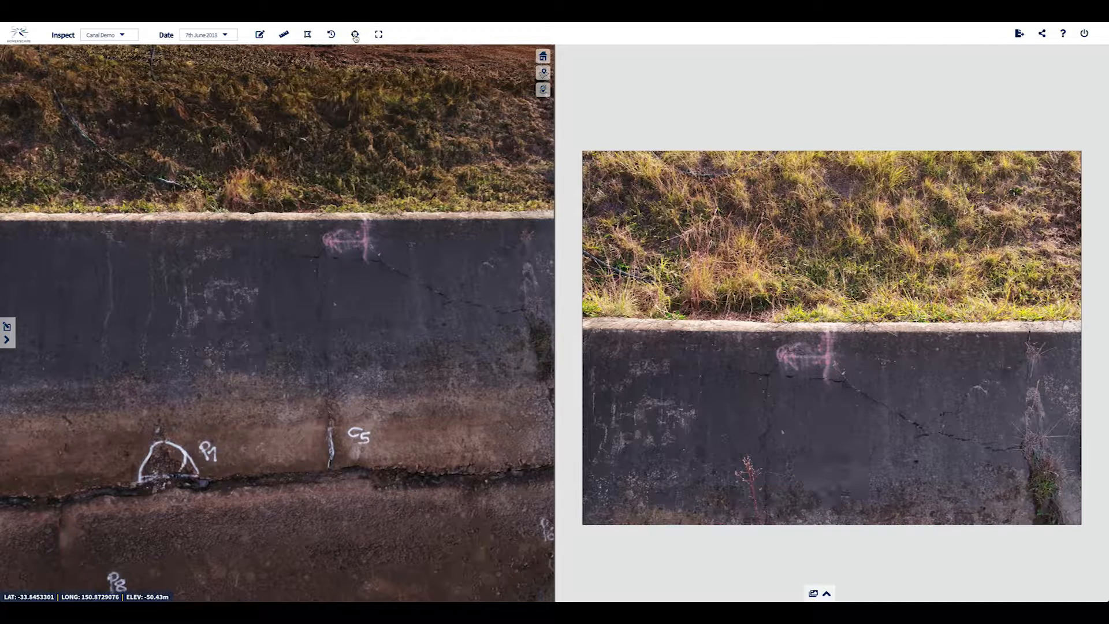
left_click_drag(825, 420, 788, 396)
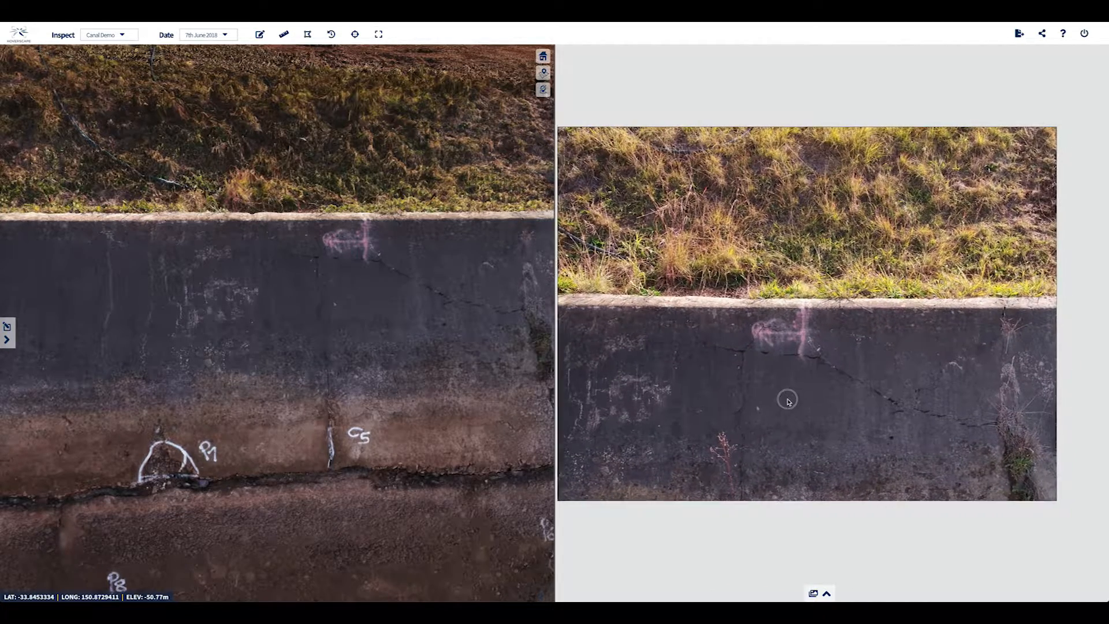
scroll(808, 392, "up", 3)
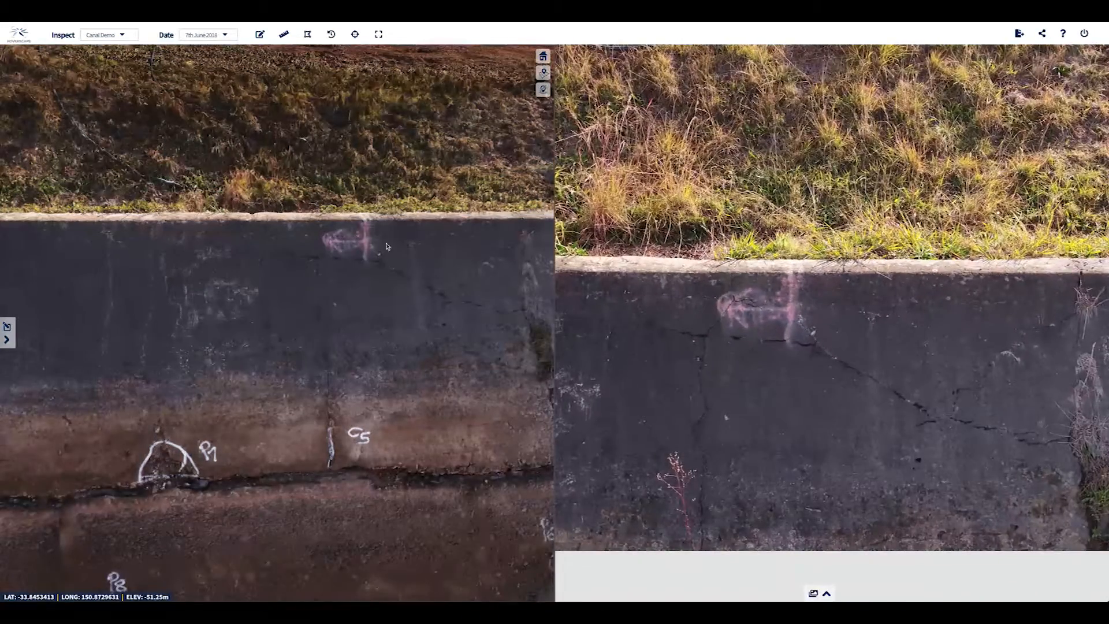
Retrieve the source photo for the arched chalk-marked defect P7 above P8 on the canal wall.
scroll(720, 308, "down", 3)
left_click_drag(720, 308, 757, 344)
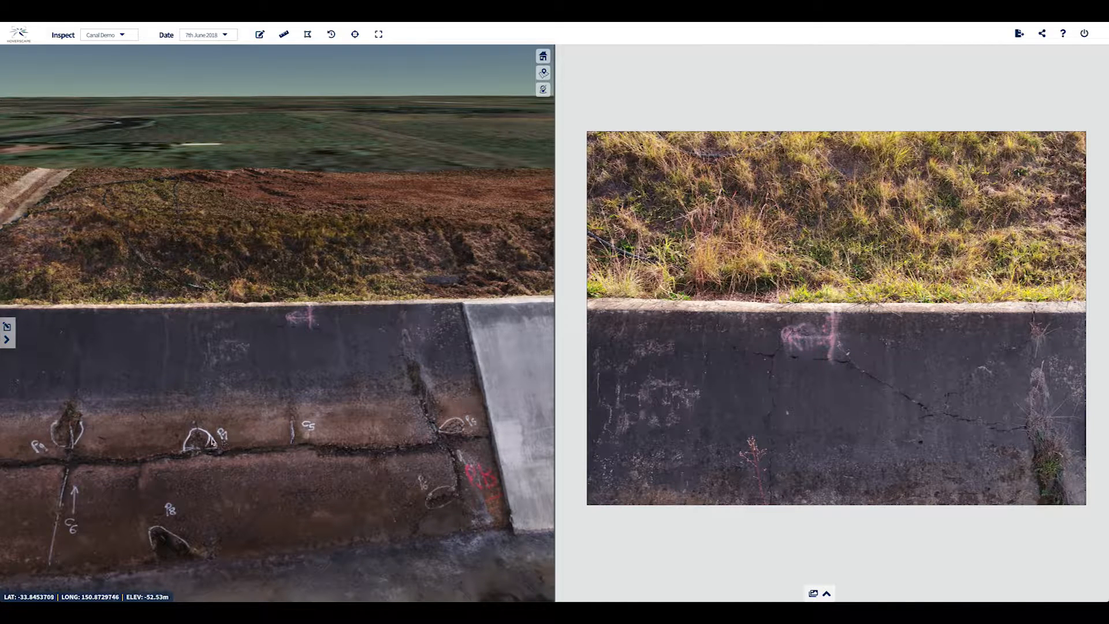
left_click(200, 442)
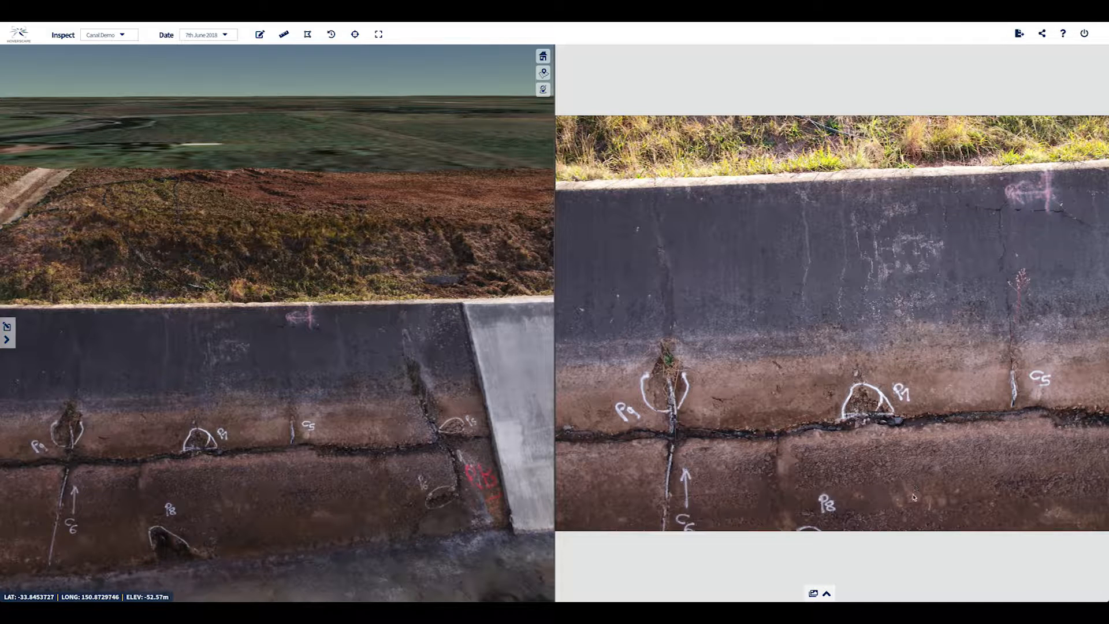
Show the thumbnails of the other source photos, open photo 6 and inspect the P7 damage from above.
left_click(826, 595)
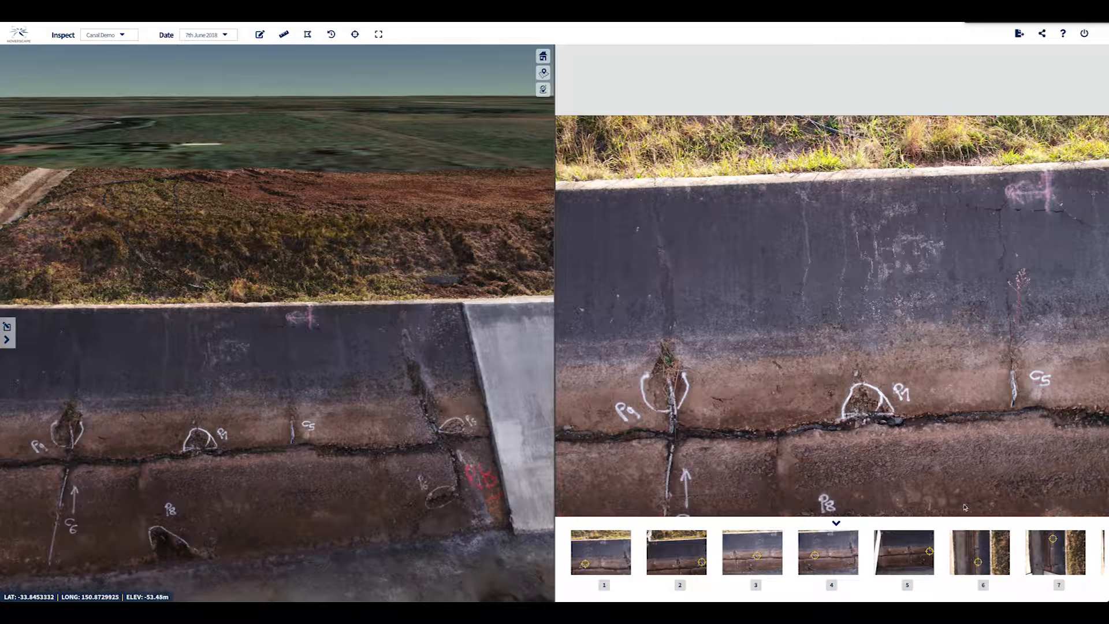
left_click(985, 563)
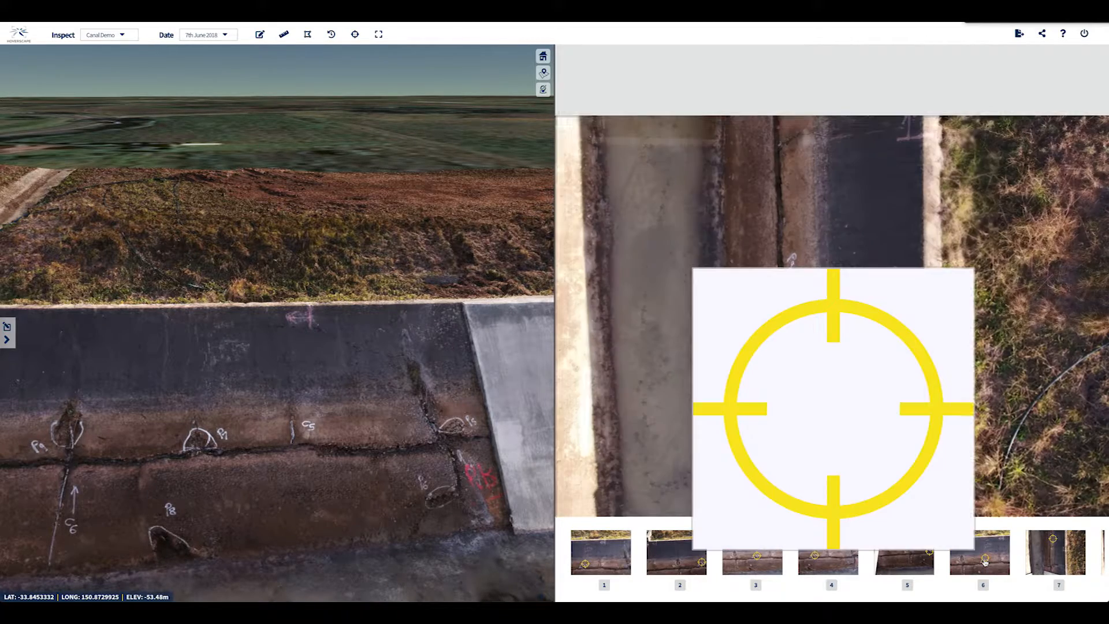
scroll(801, 458, "up", 8)
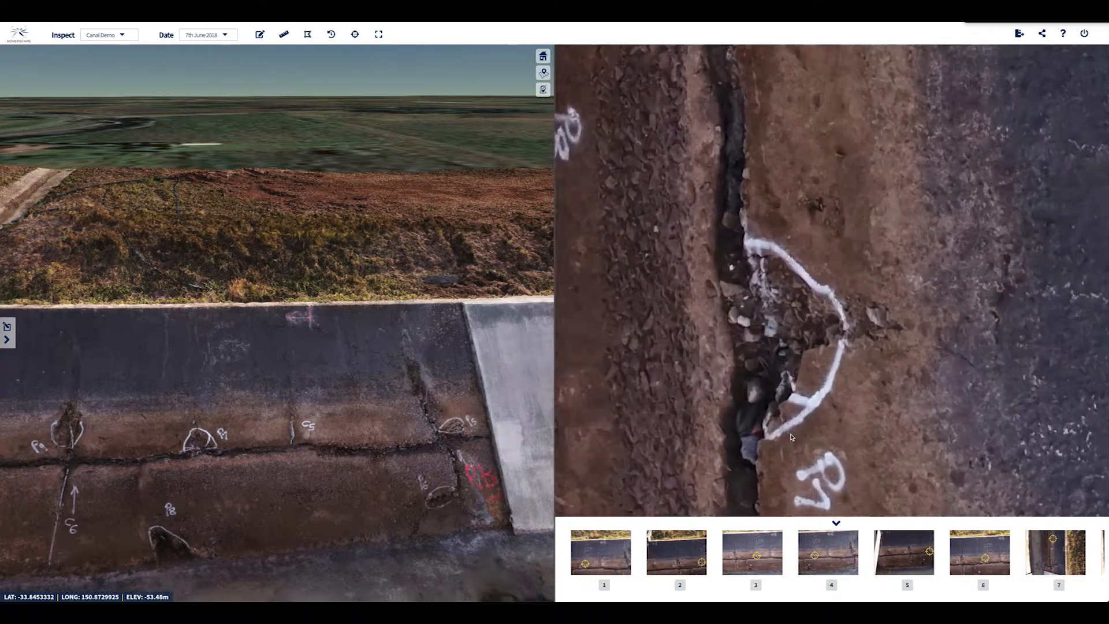
scroll(791, 437, "down", 8)
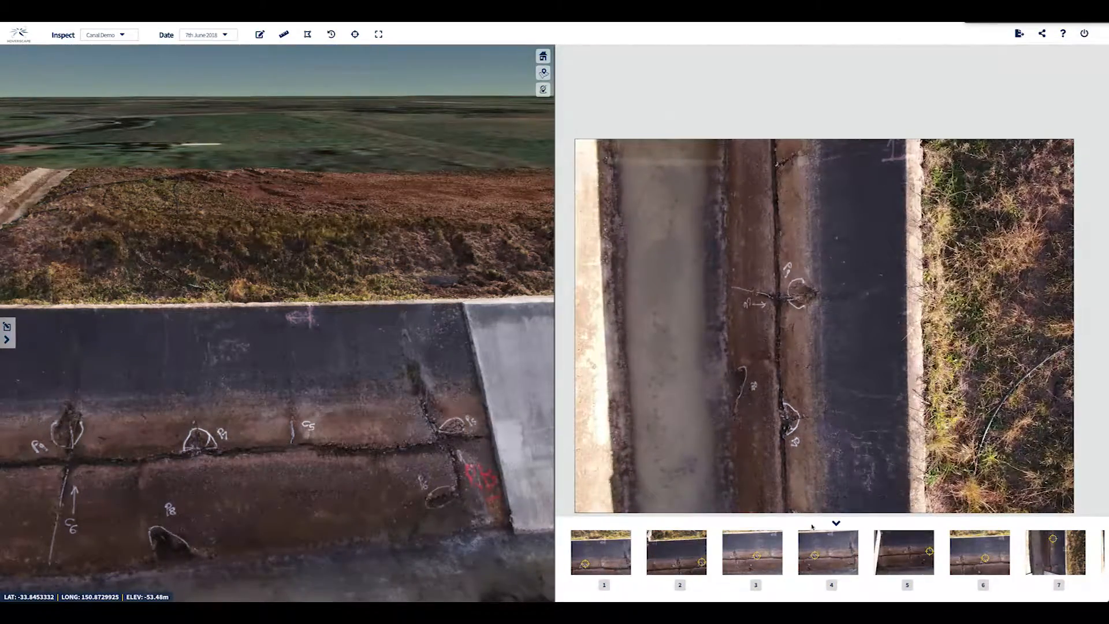
Open source photo 3 and source photo 2, and inspect the wall around the P9 defect in photo 2.
left_click(753, 560)
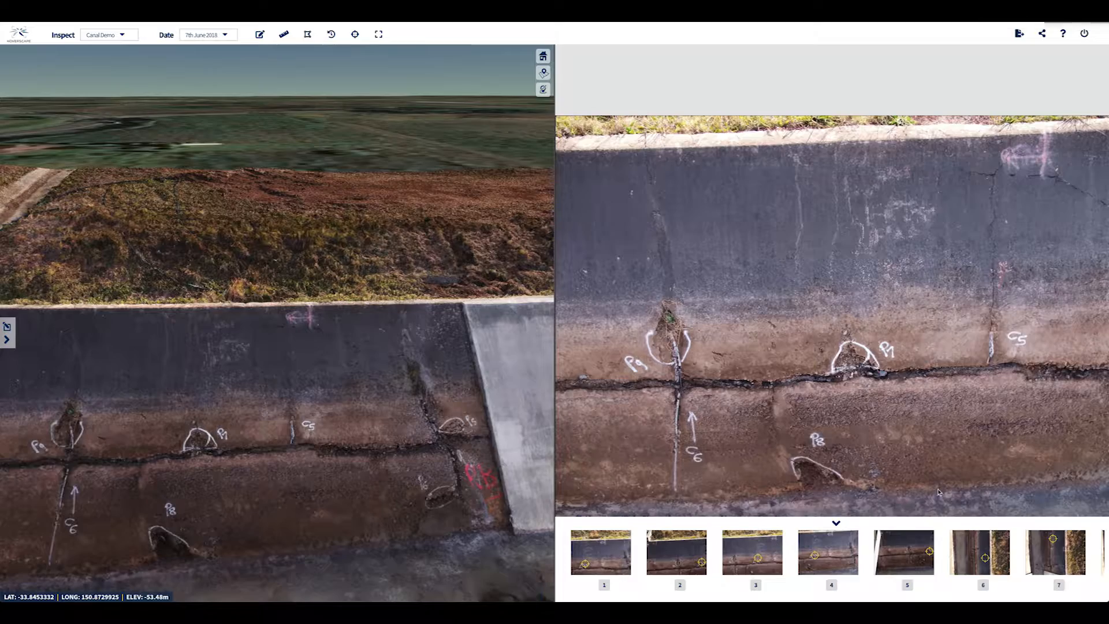
left_click(688, 553)
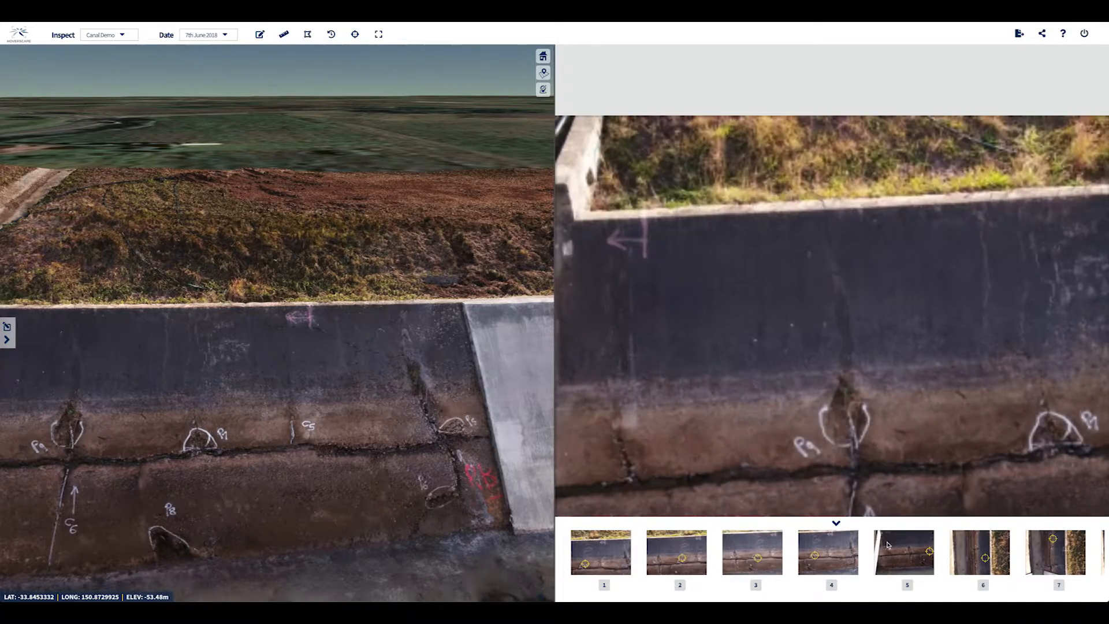
scroll(760, 391, "up", 4)
scroll(760, 391, "down", 3)
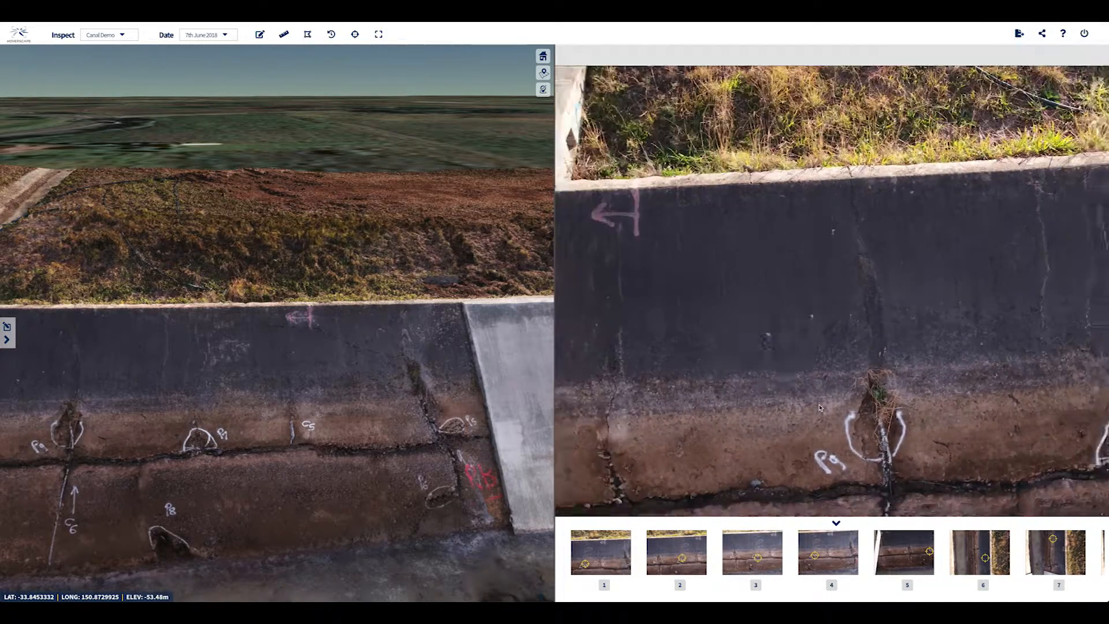
scroll(753, 389, "up", 3)
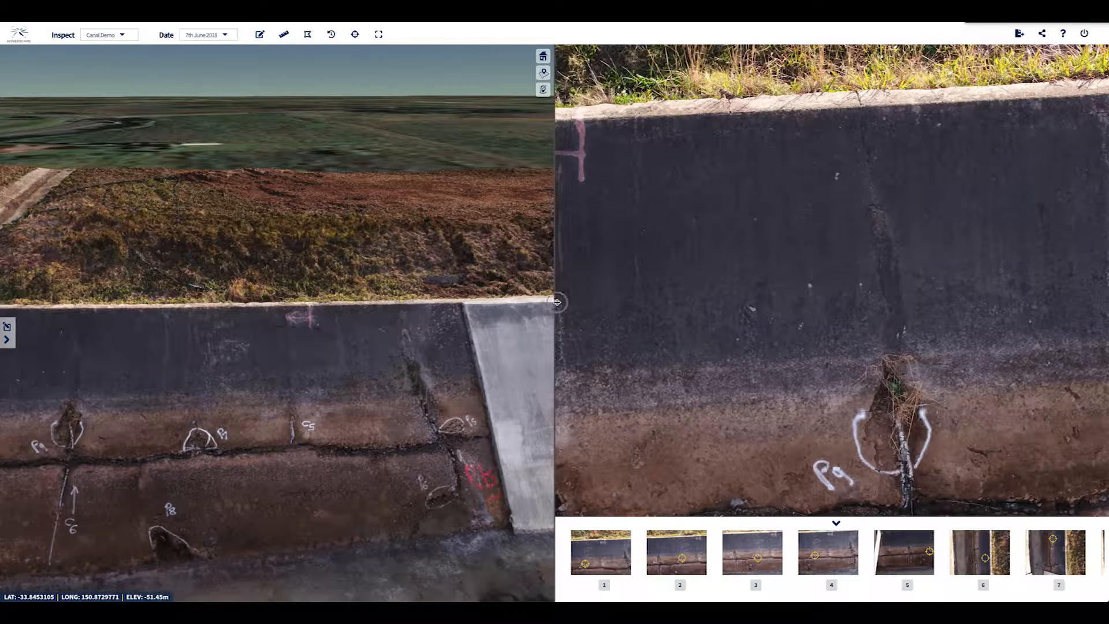
Widen the 3D model view to most of the workspace and examine the canal section around the crossing structure.
left_click_drag(554, 302, 927, 312)
scroll(403, 341, "down", 5)
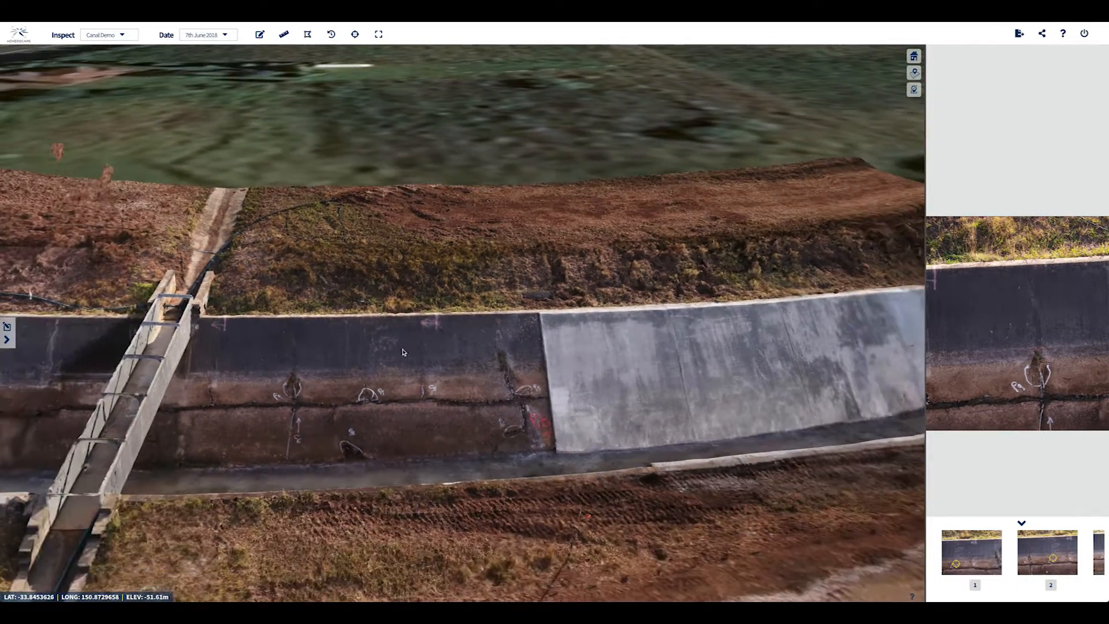
scroll(381, 360, "down", 5)
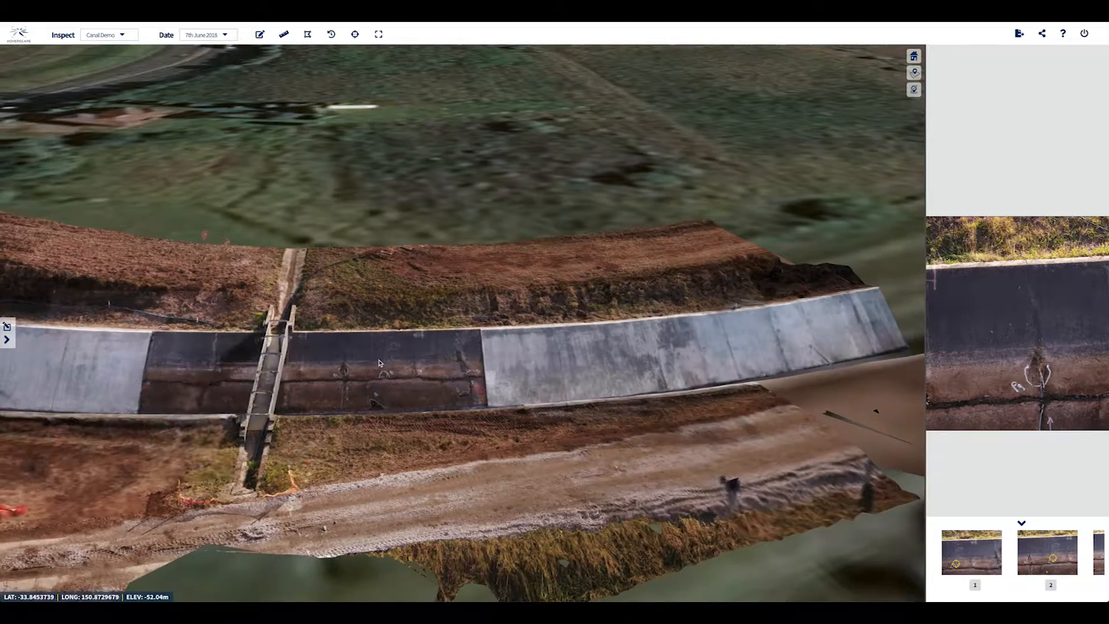
middle_click_drag(379, 363, 348, 370)
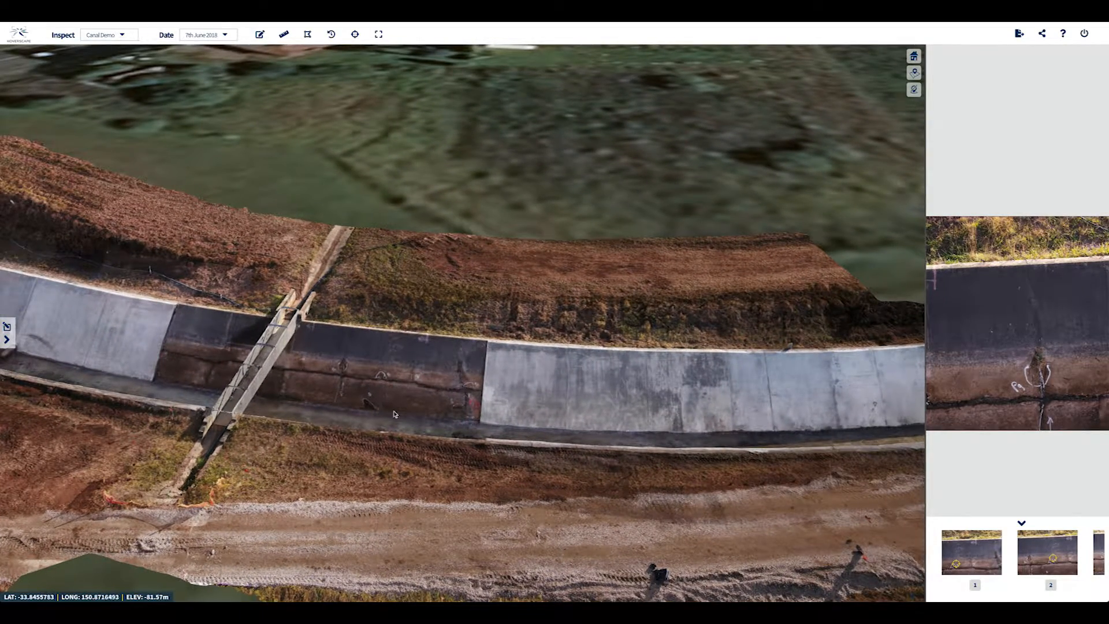
scroll(378, 370, "up", 5)
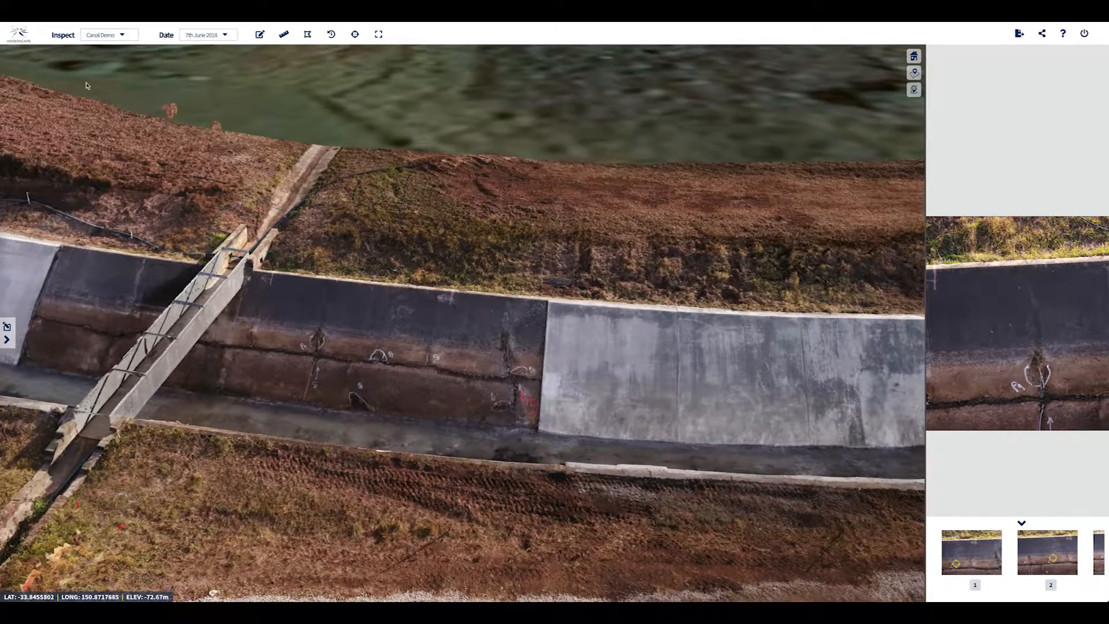
Check which sites and inspection dates are available, keeping Canal Demo and 7th June 2018.
left_click(123, 35)
left_click(123, 36)
left_click(225, 36)
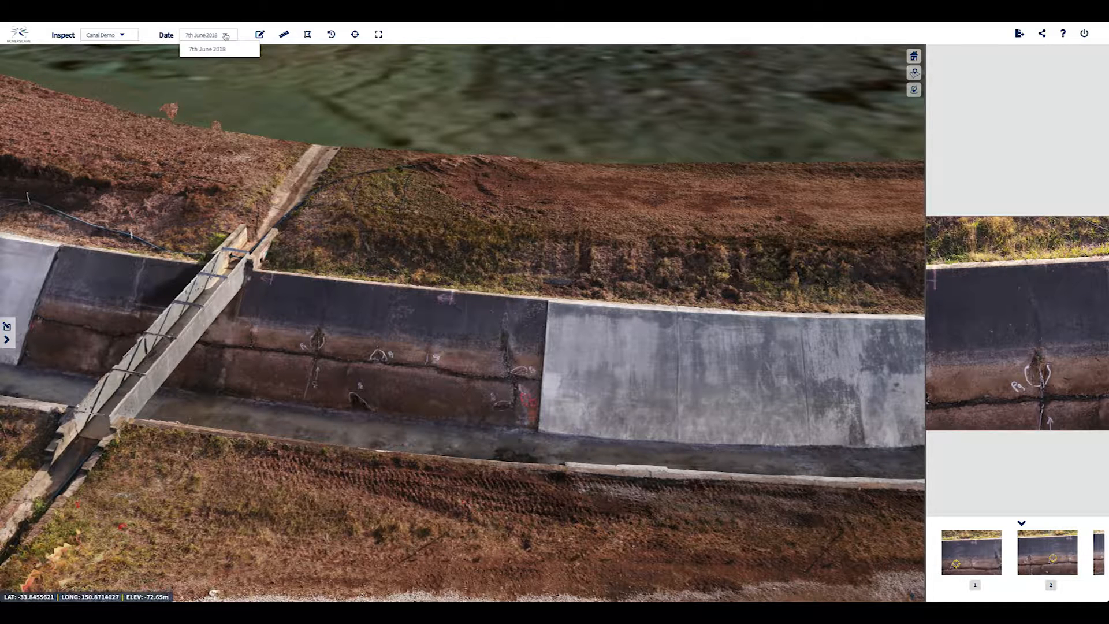
left_click(225, 36)
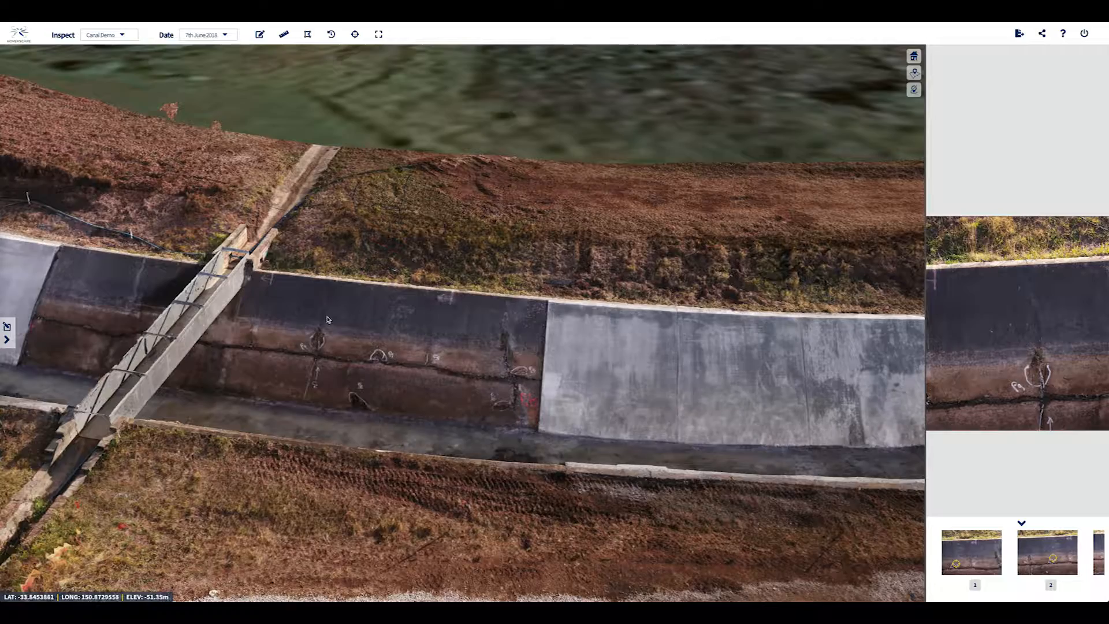
Place a new annotation marker on the P7 chalk-marked defect in the 3D model.
scroll(369, 346, "up", 4)
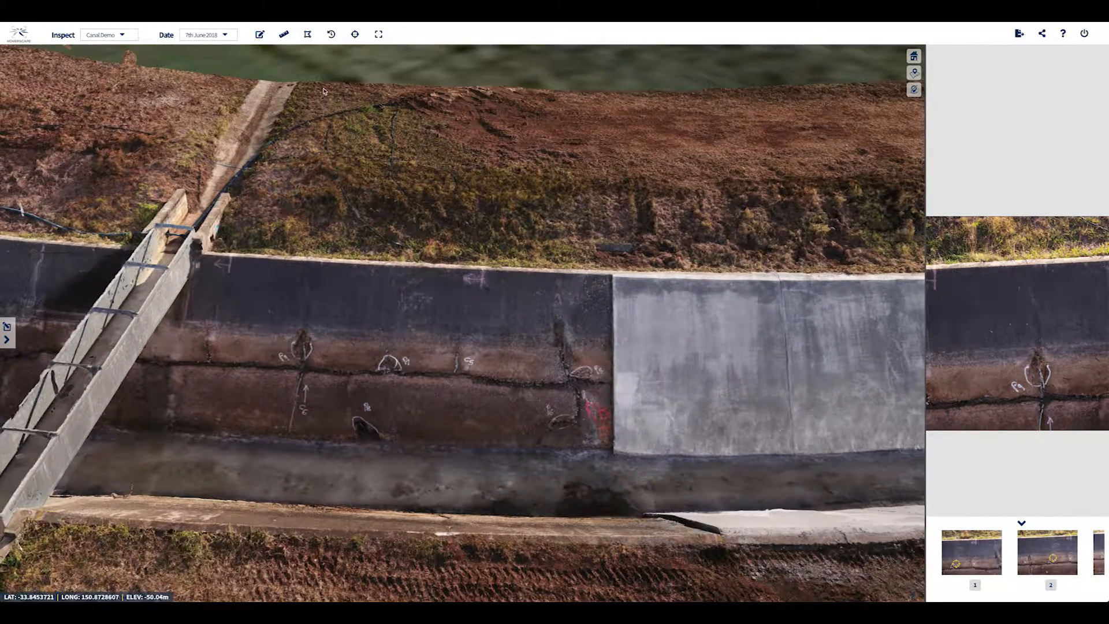
scroll(392, 408, "up", 2)
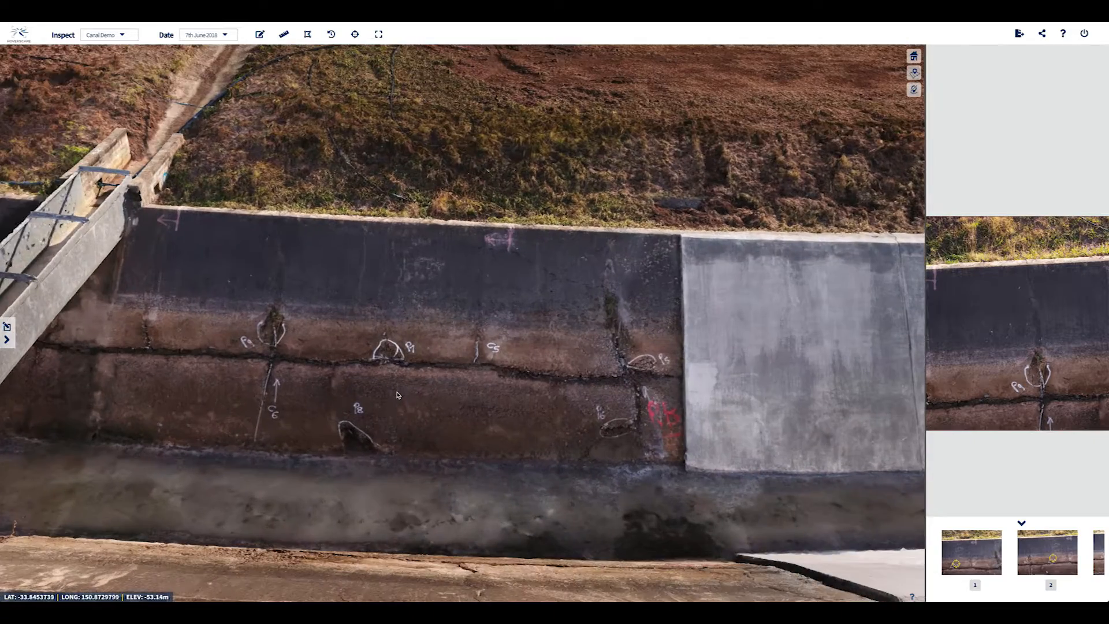
scroll(395, 387, "up", 3)
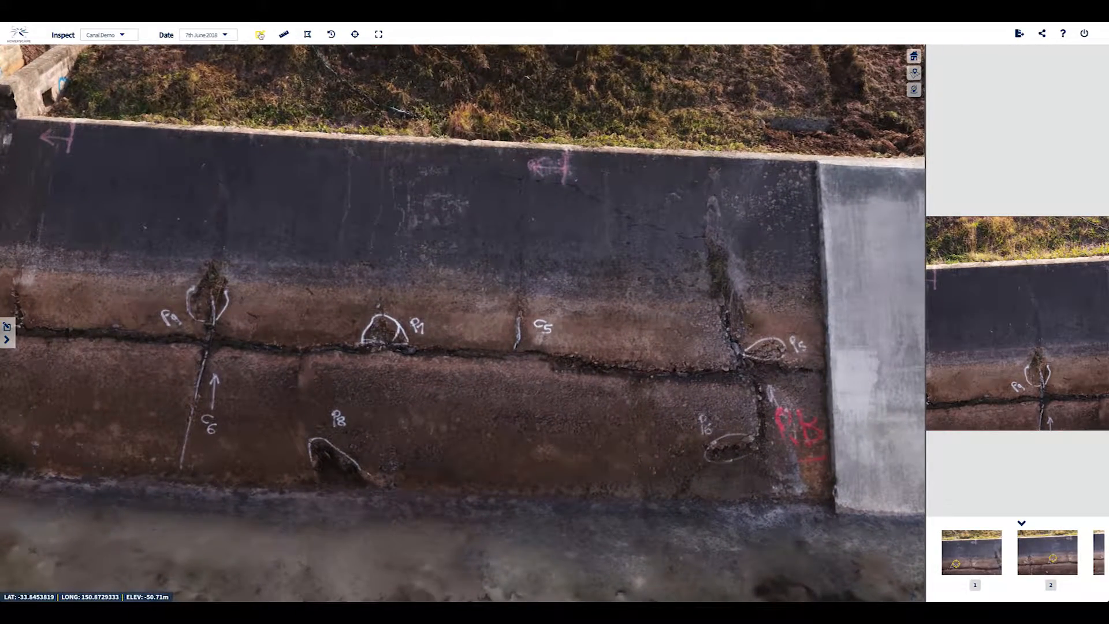
scroll(407, 327, "up", 5)
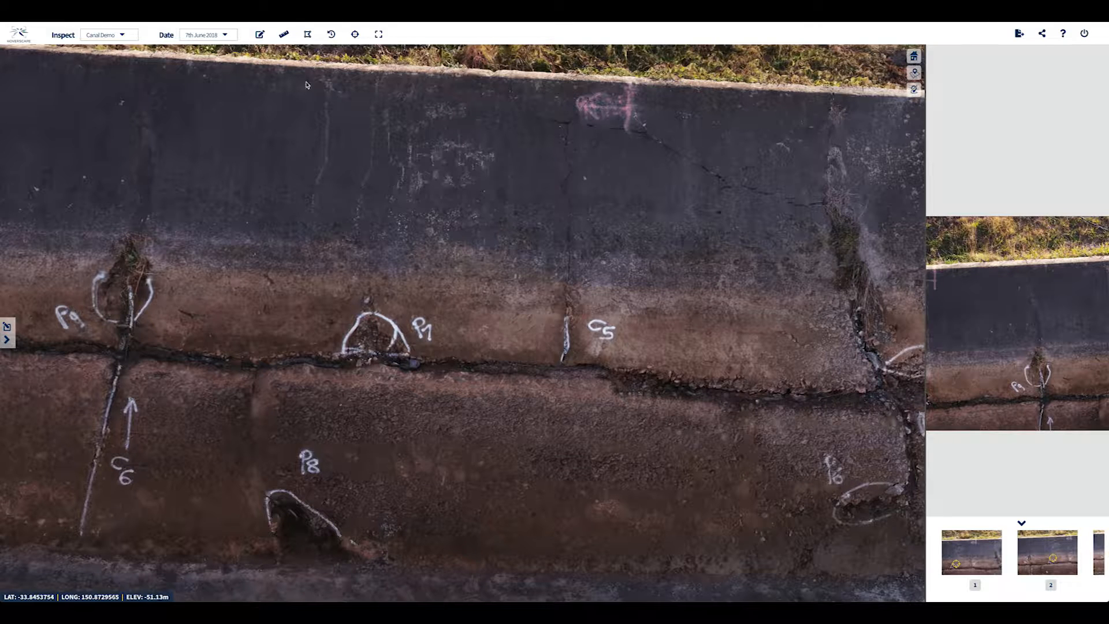
left_click(264, 35)
left_click(381, 361)
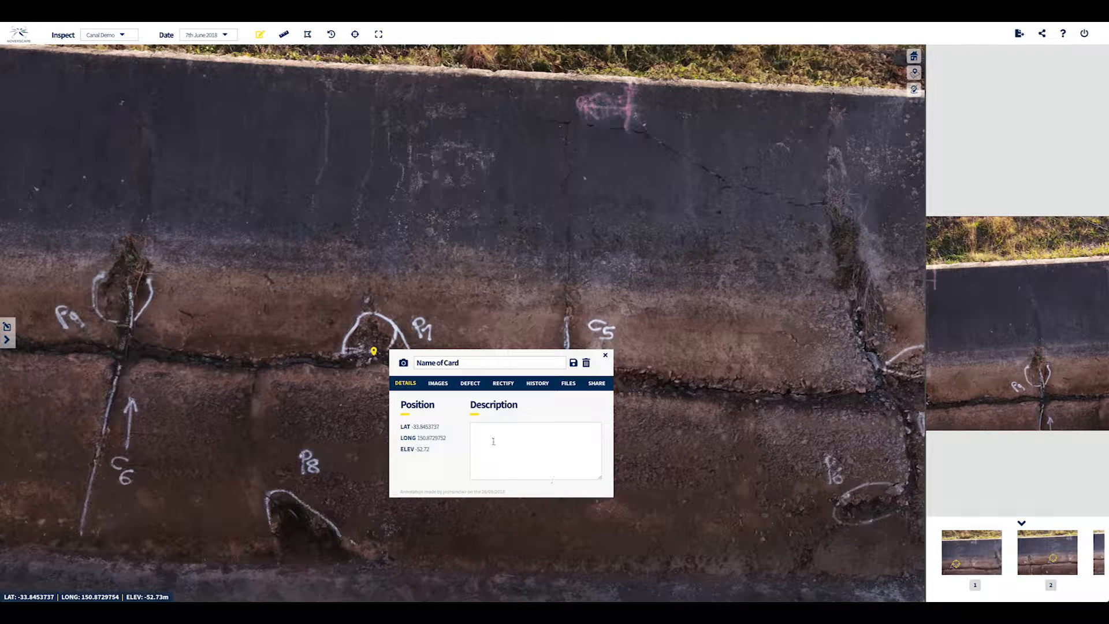
Name the annotation card "Crack 001" and enter the description "More Detail Here".
left_click(481, 362)
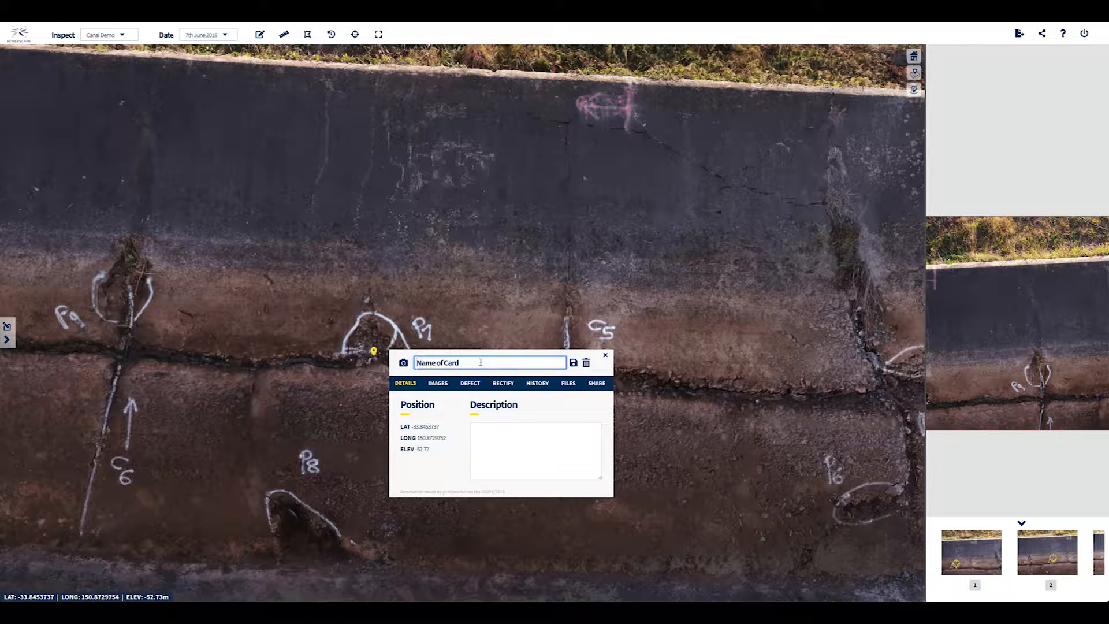
type("Crack 001")
left_click(484, 431)
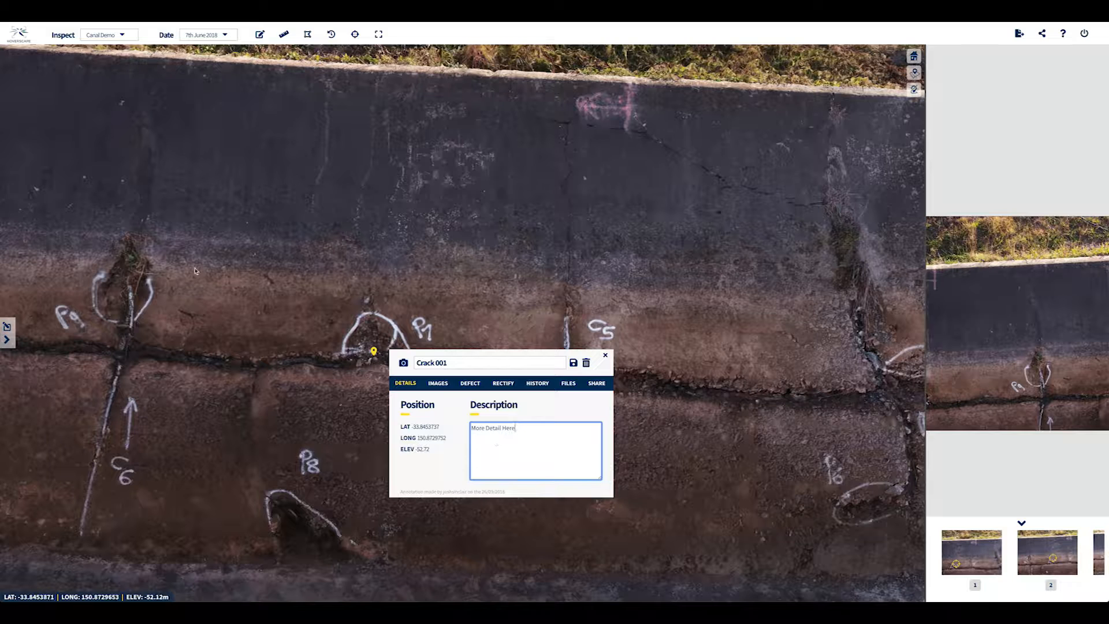
View the card's linked images, then add Erosion as a new defect type and assign it to the card.
left_click(437, 388)
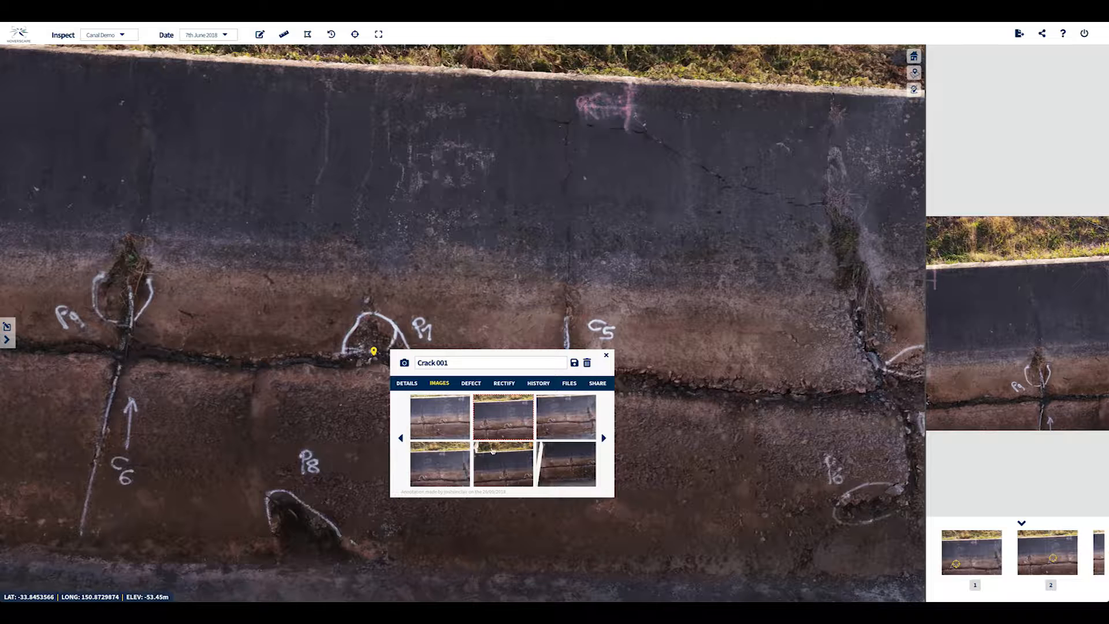
left_click(472, 384)
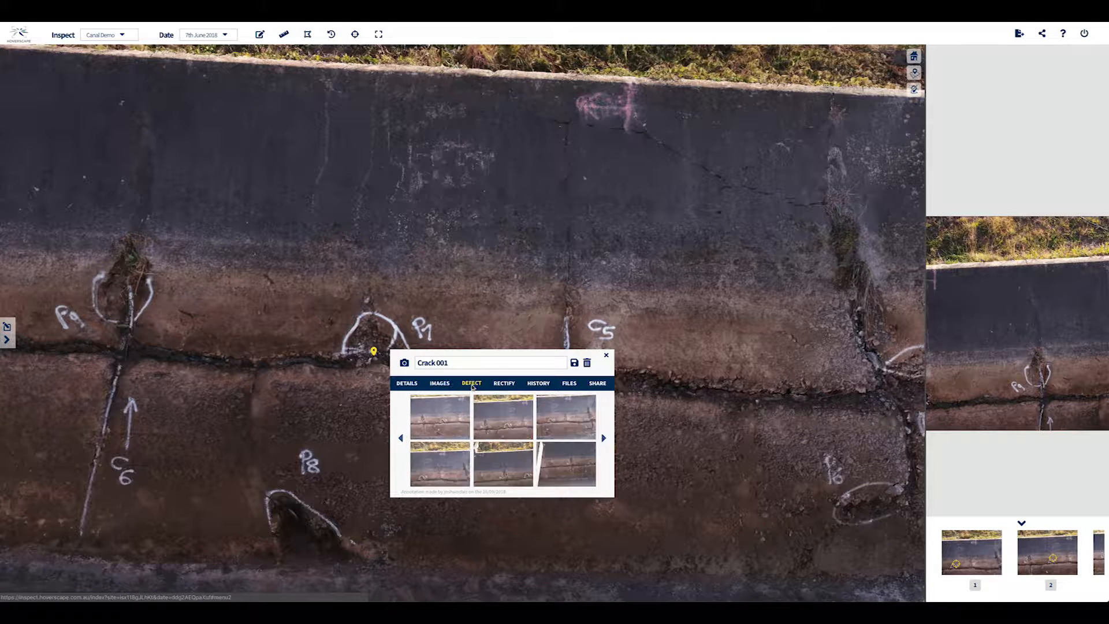
left_click(462, 411)
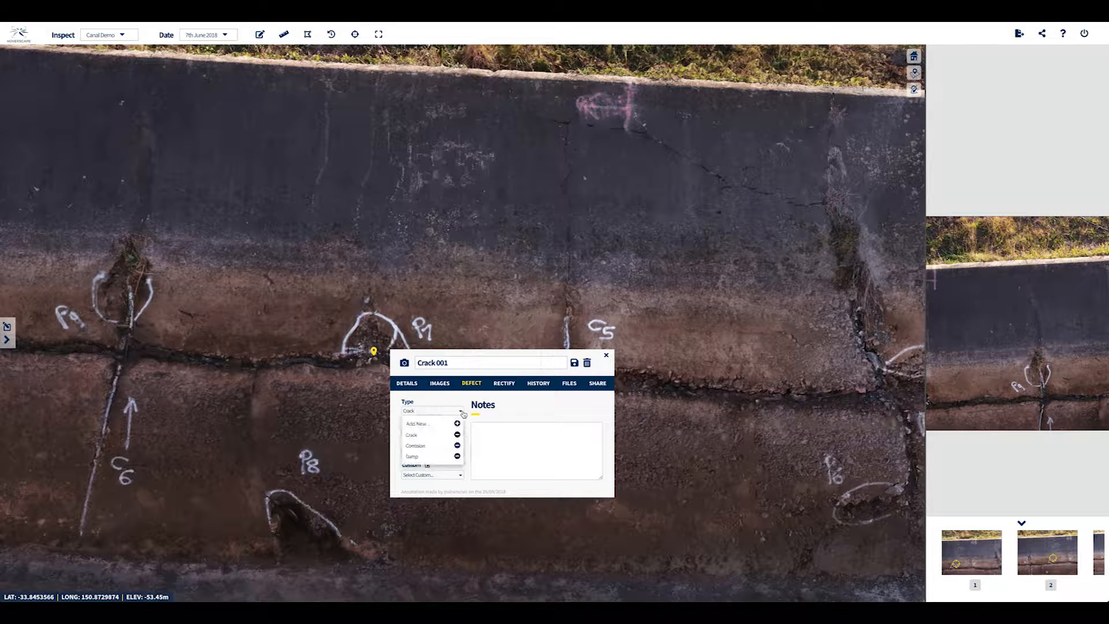
left_click(426, 425)
type("Erosion")
key("Return")
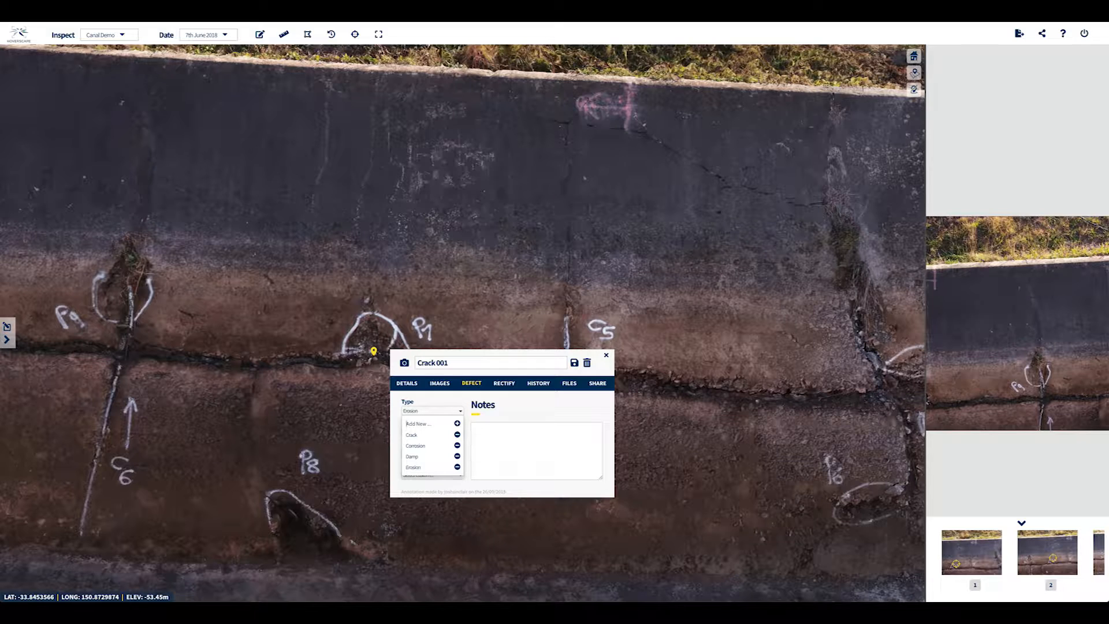
left_click(512, 418)
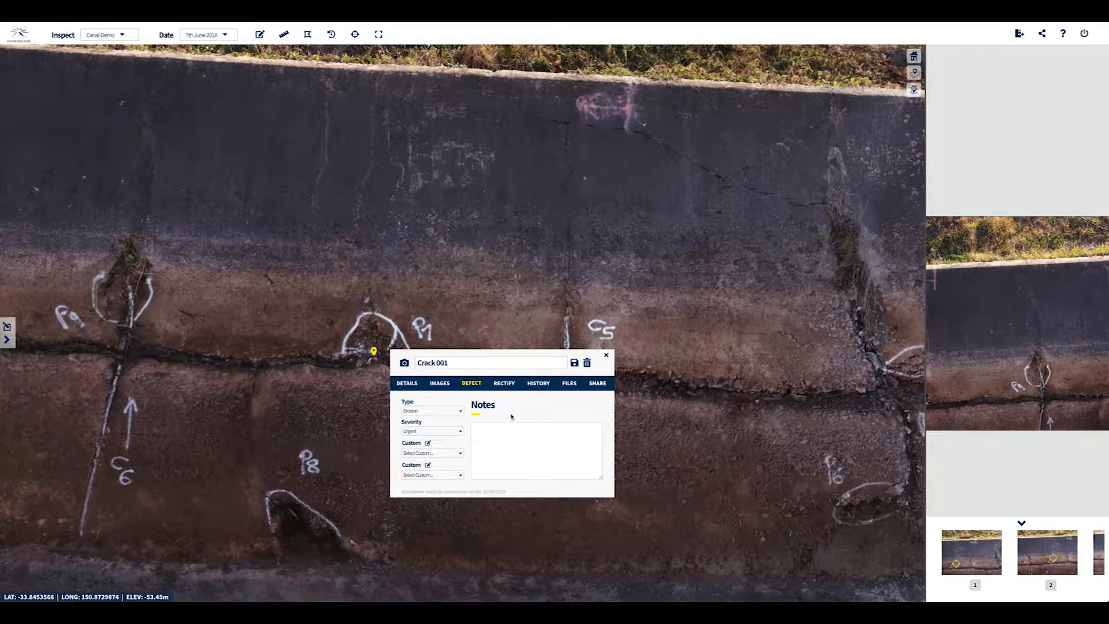
Review the card's severity options, defect notes and rectification section, keeping the severity at Urgent.
left_click(461, 433)
left_click(462, 435)
left_click(511, 441)
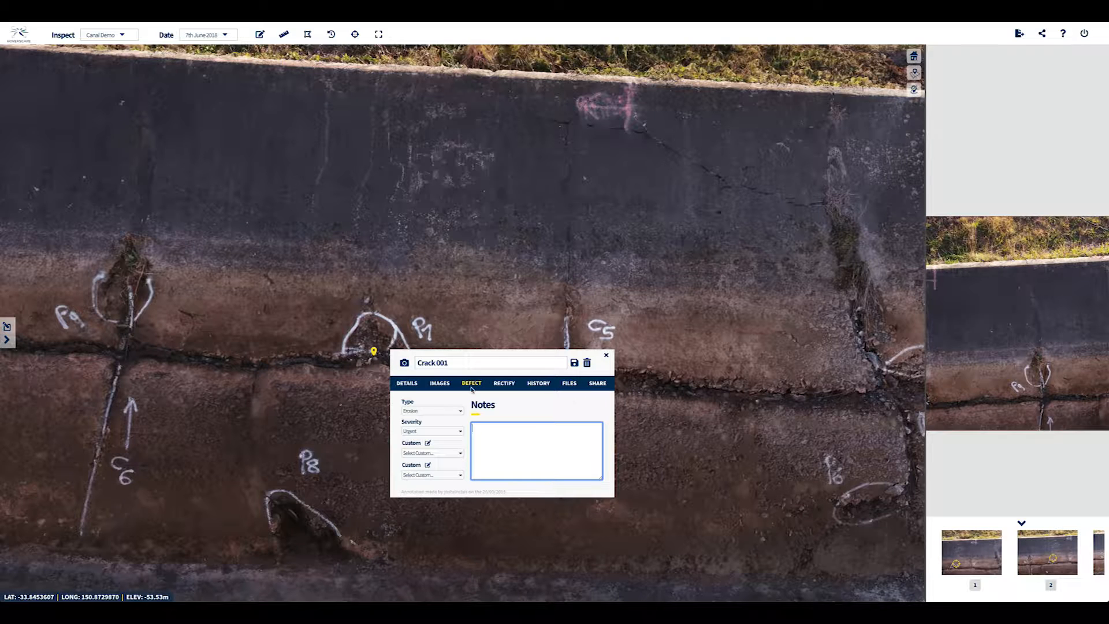
left_click(500, 386)
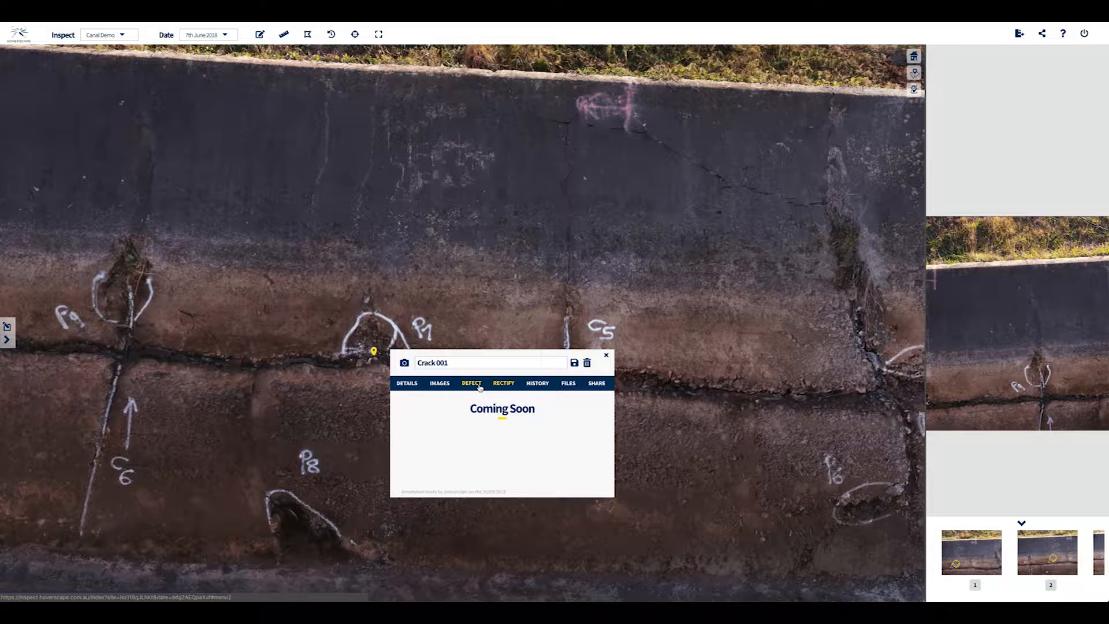
left_click(476, 385)
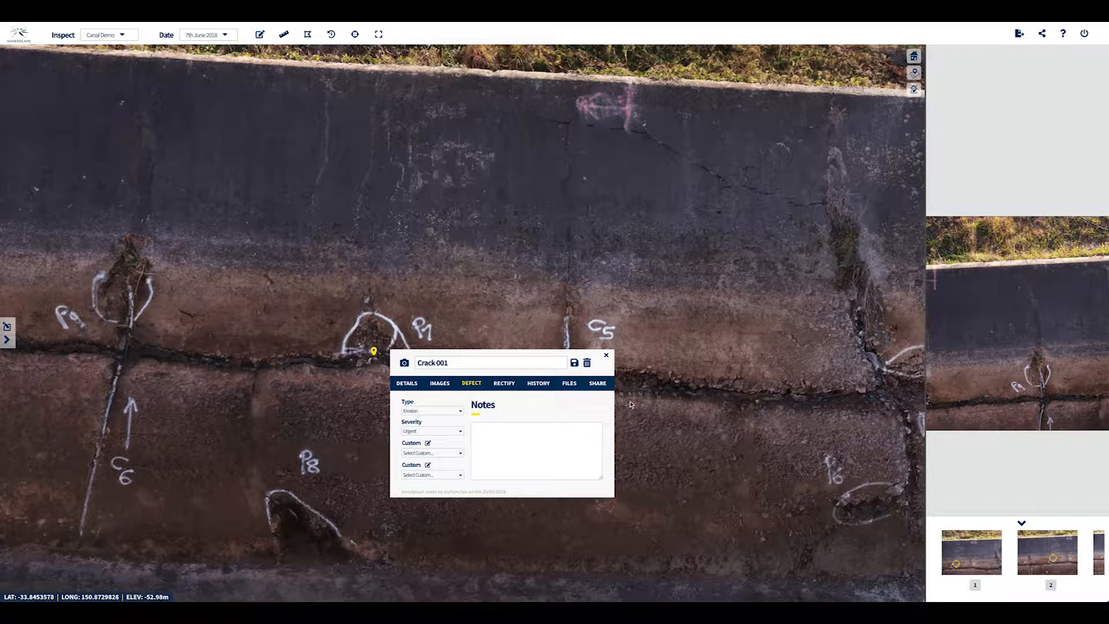
Save the Crack 001 annotation, close its card and view its marker on the wider canal model.
left_click(574, 364)
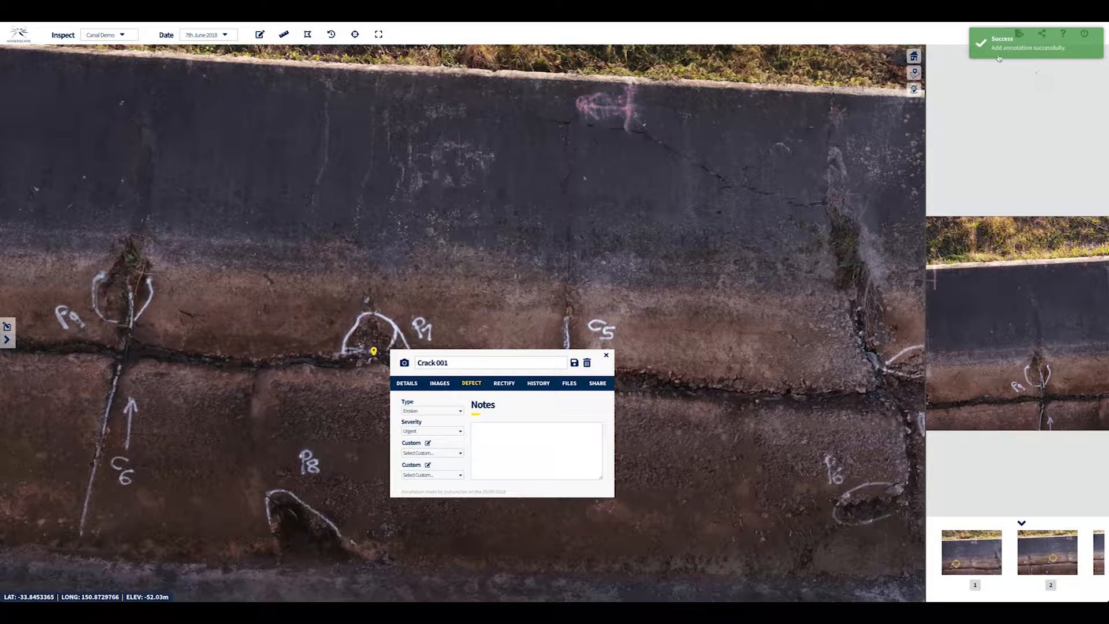
left_click(608, 357)
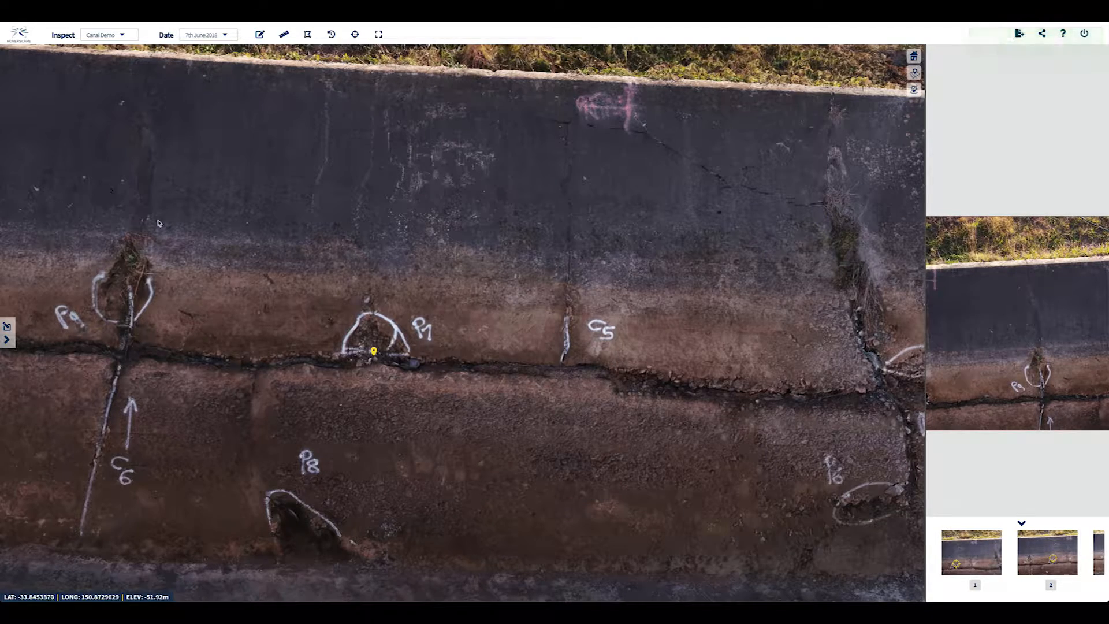
scroll(462, 344, "down", 5)
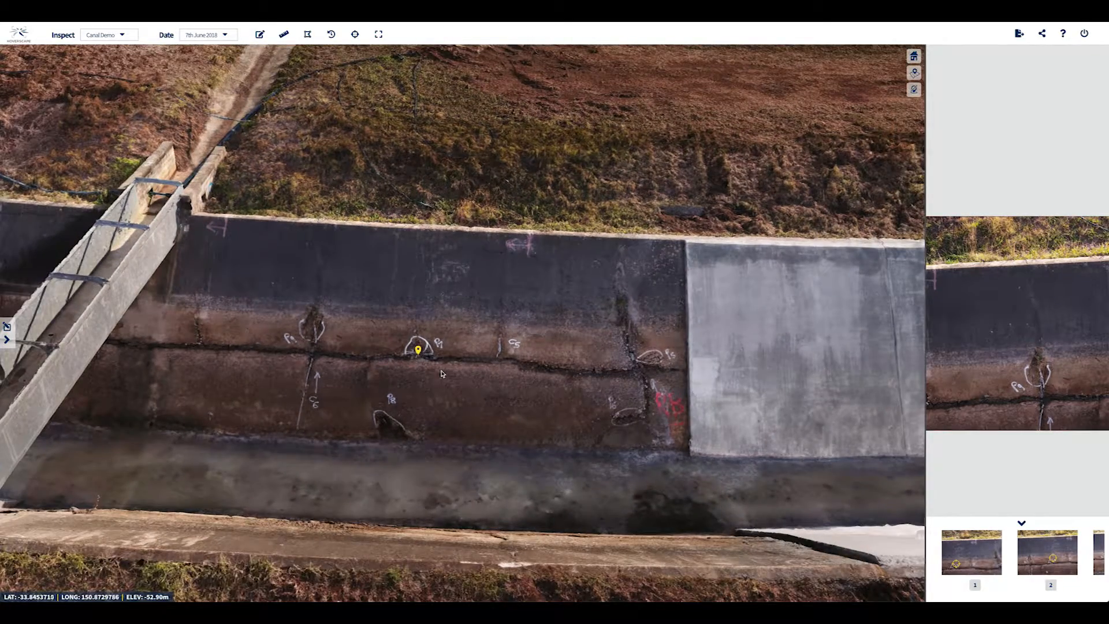
scroll(441, 371, "down", 3)
left_click_drag(426, 361, 500, 382)
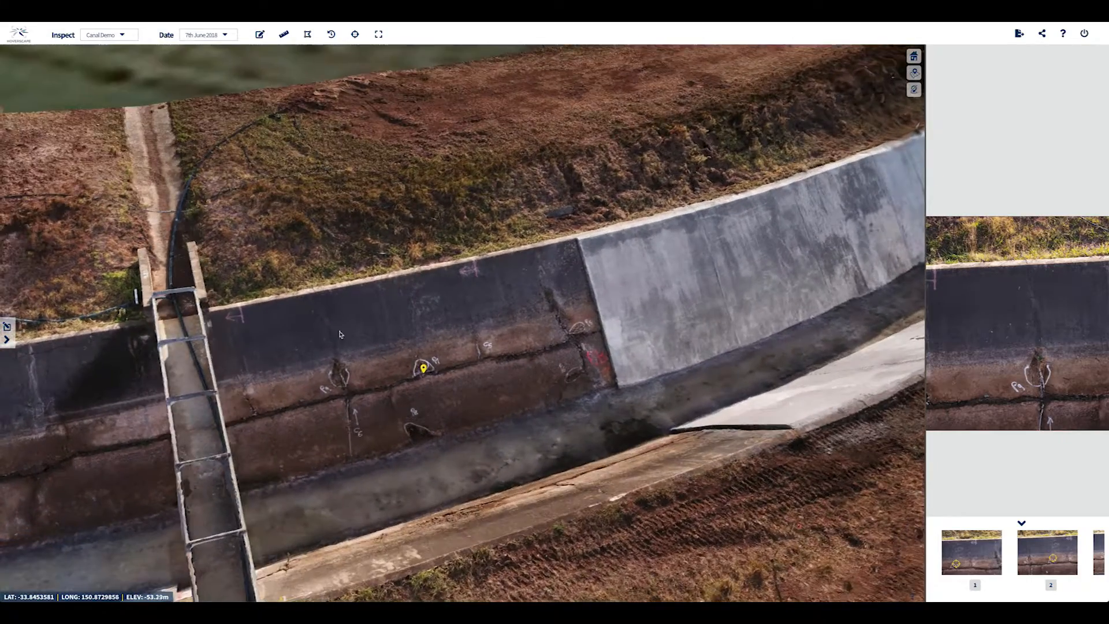
Open the annotation list and switch the Crack 001 marker's visibility off and back on.
left_click(9, 341)
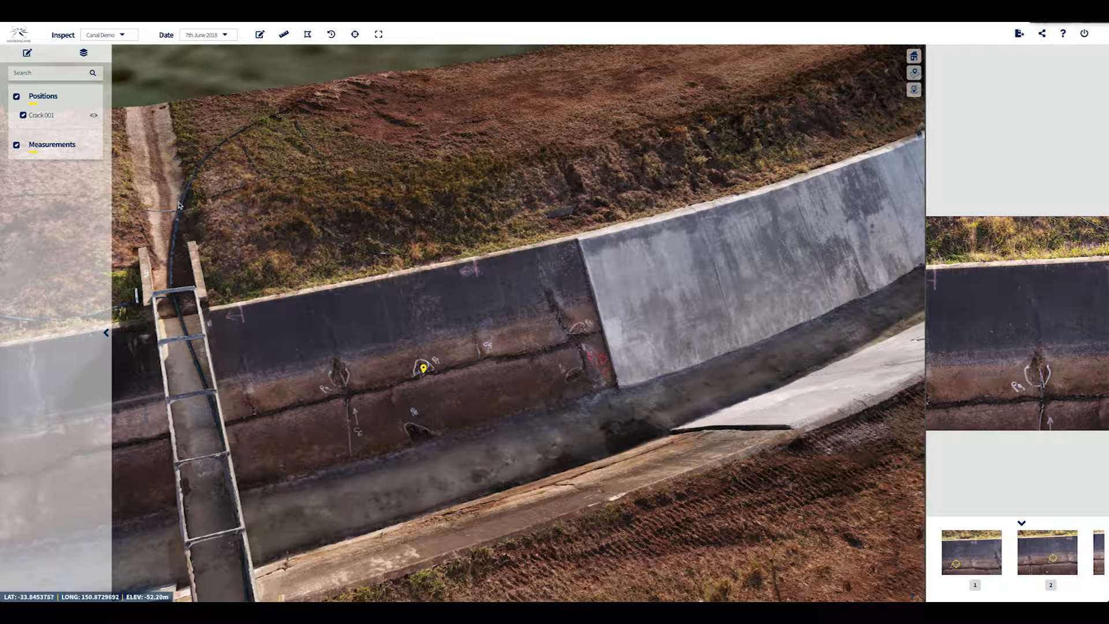
left_click(23, 116)
left_click(22, 115)
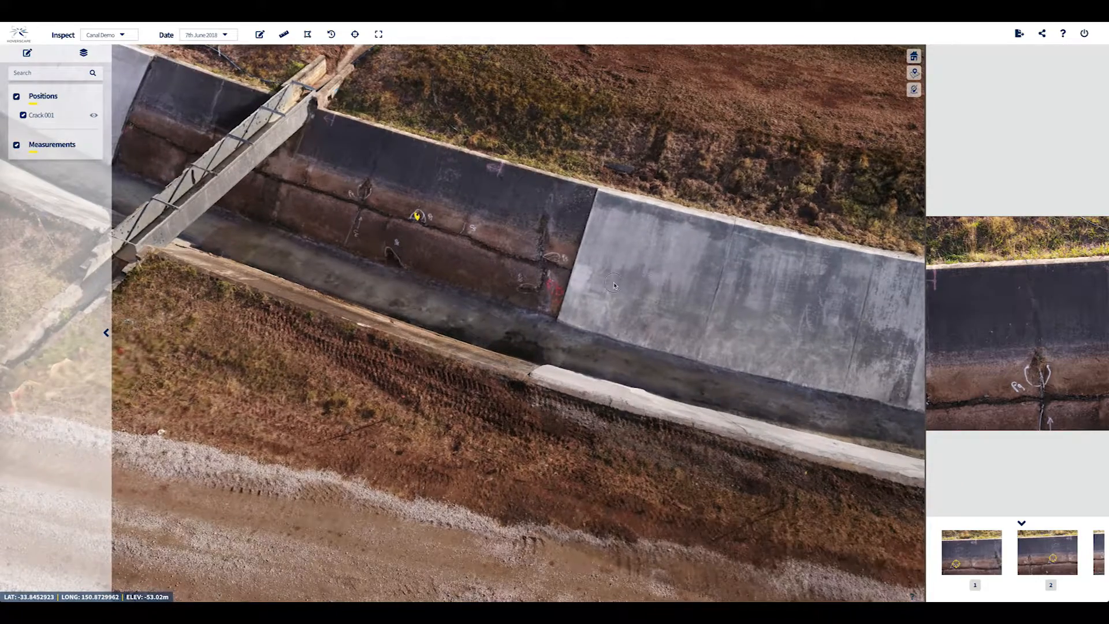
Move away along the canal, jump back to the saved Crack 001 position from the annotation list, and close its card.
scroll(506, 292, "up", 5)
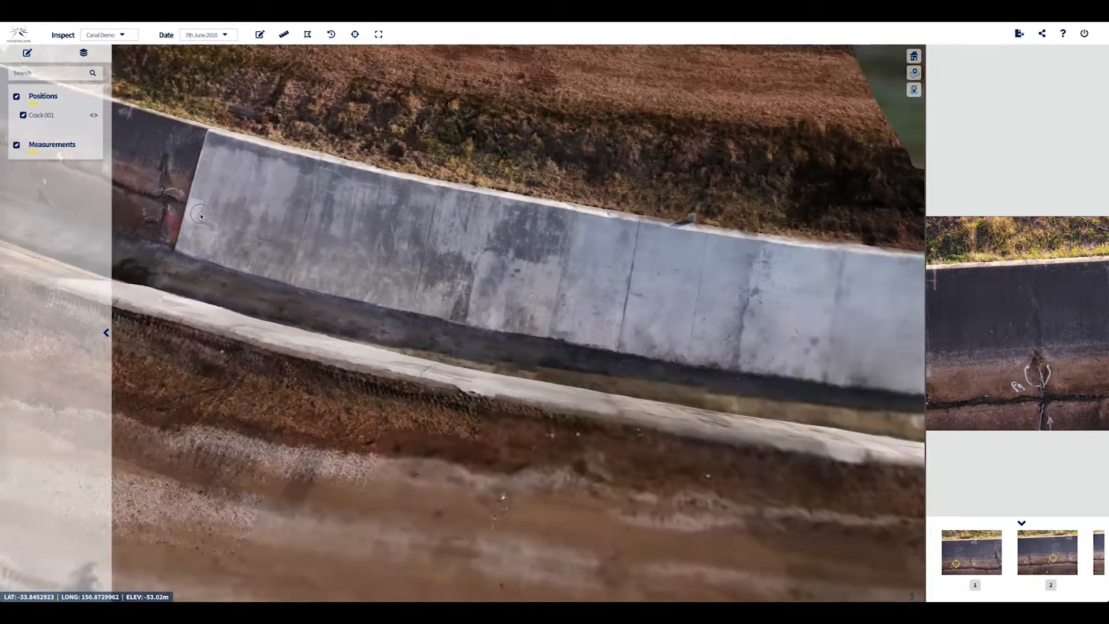
scroll(506, 292, "up", 3)
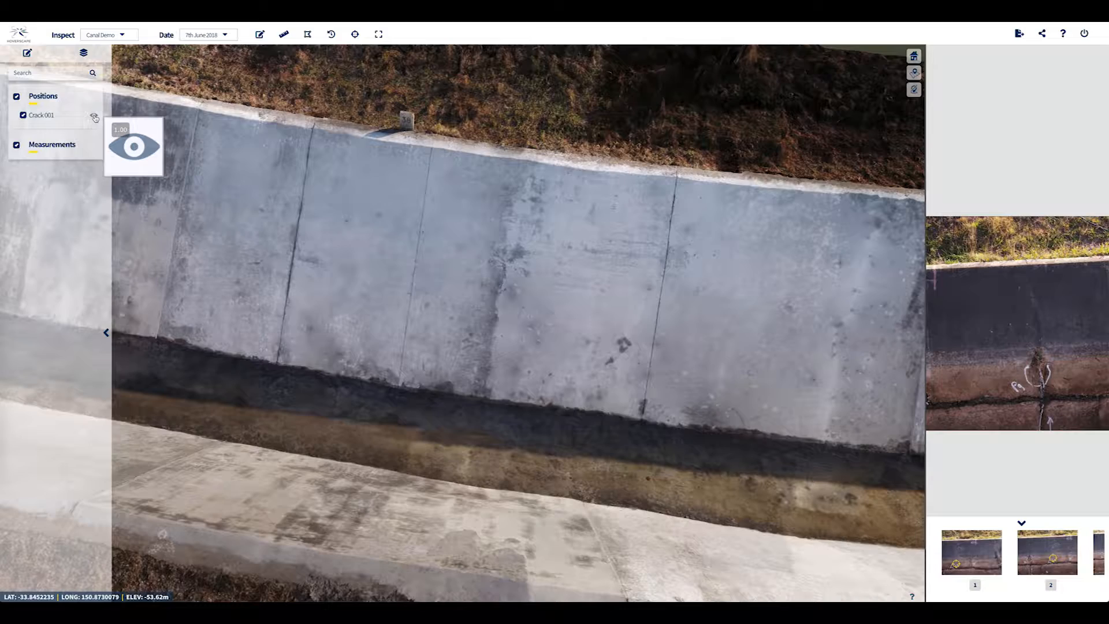
left_click(95, 117)
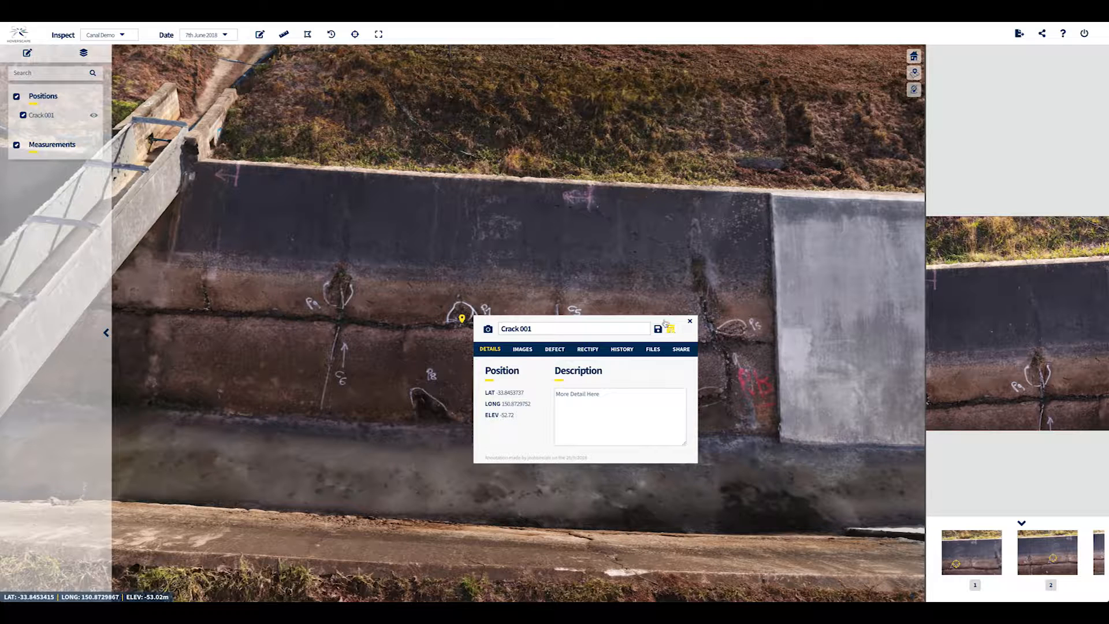
left_click(690, 321)
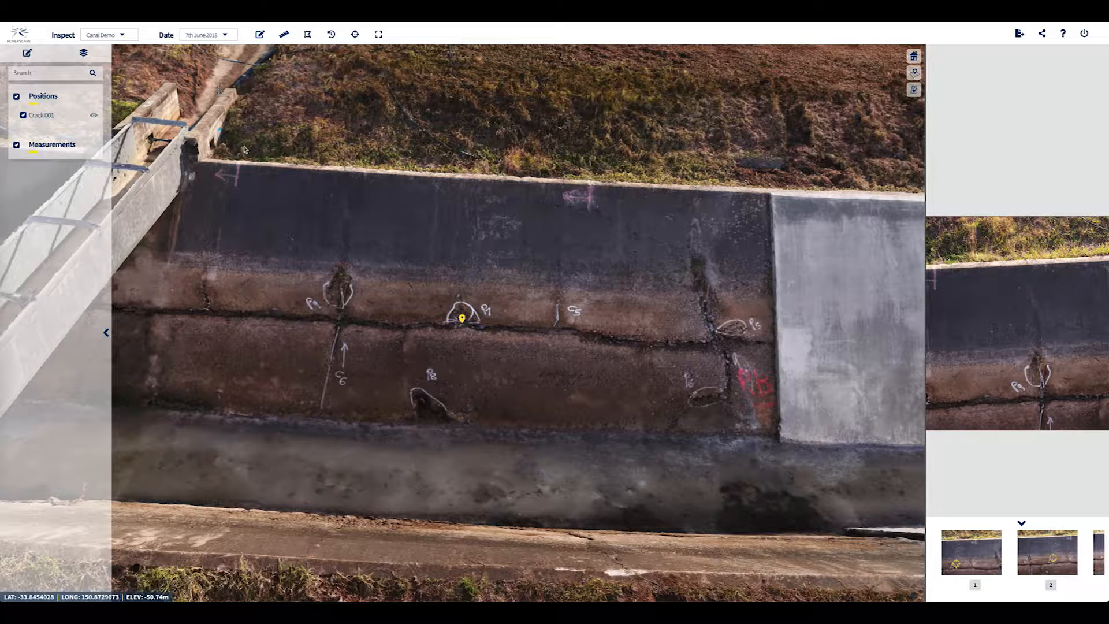
Measure the dark canal wall between its base and upper edge, between the P9 and P7 markings, keeping the card clear of the line.
left_click_drag(402, 310, 399, 419)
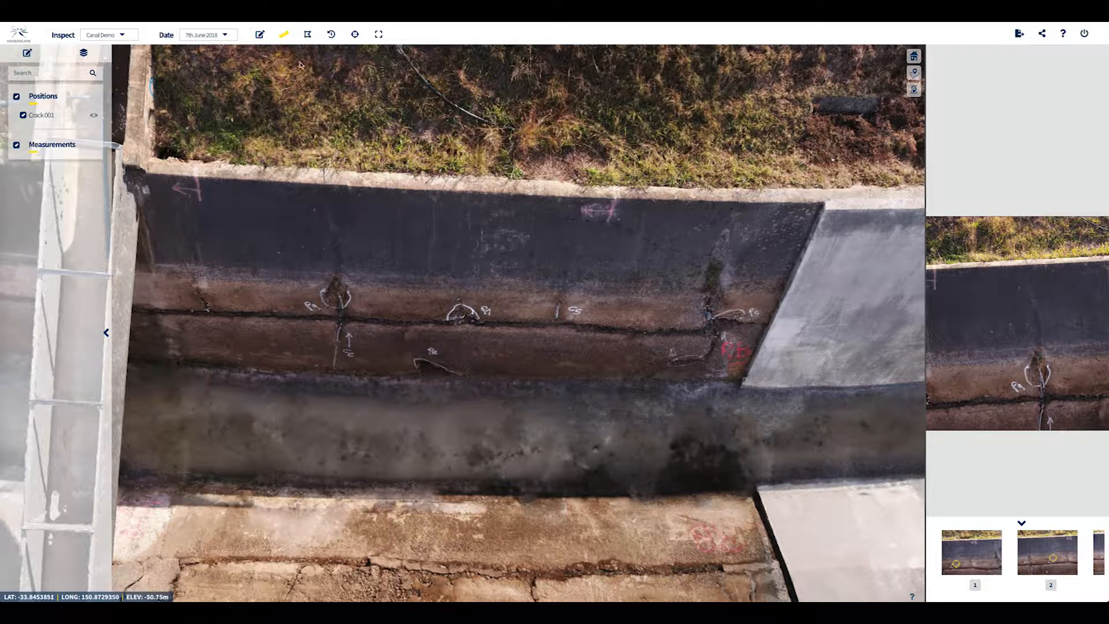
left_click(394, 191)
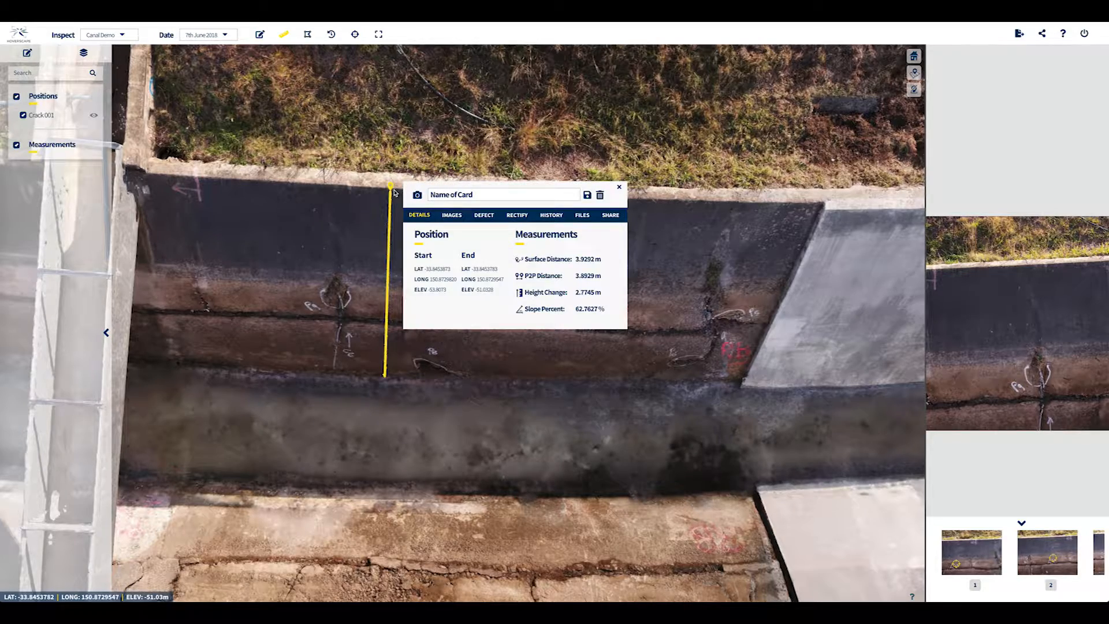
middle_click_drag(448, 357, 390, 315)
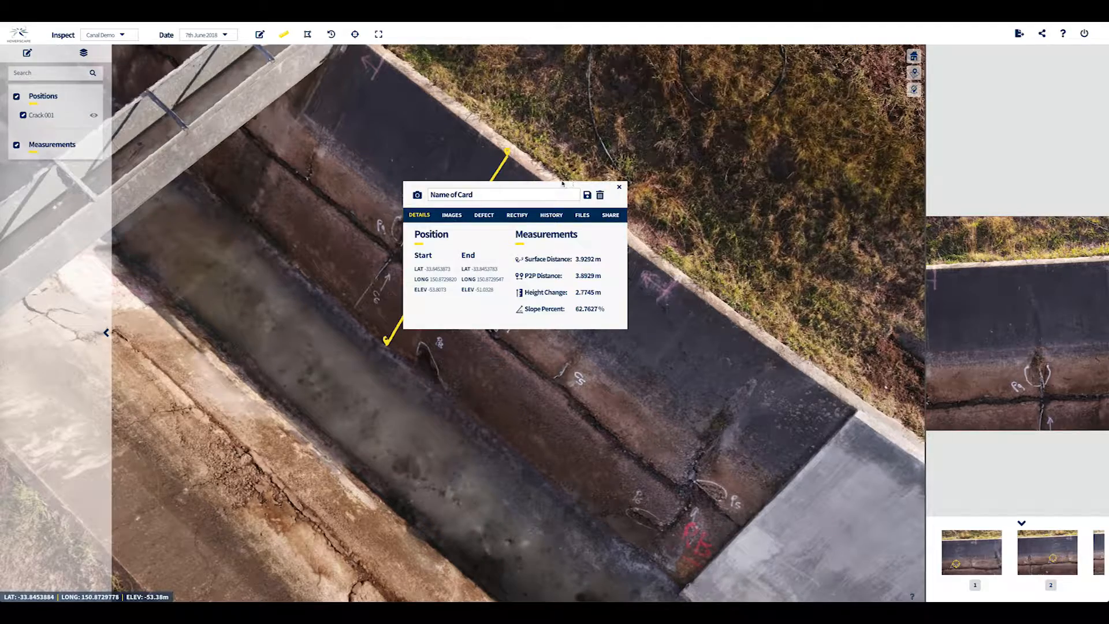
left_click_drag(558, 185, 785, 160)
middle_click_drag(502, 294, 569, 274)
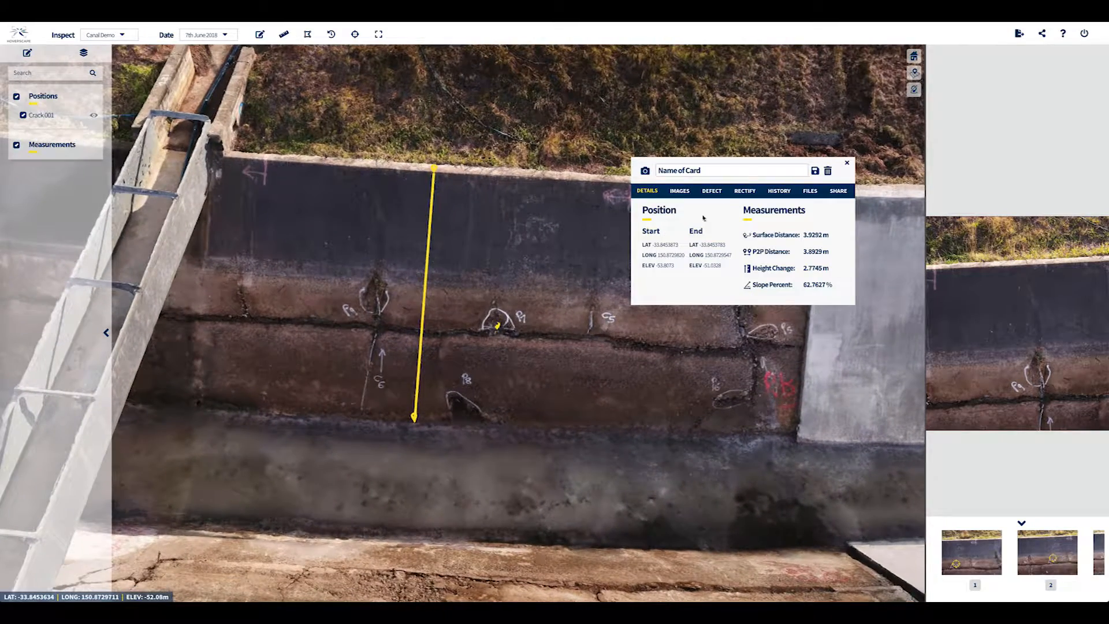
left_click_drag(755, 163, 638, 222)
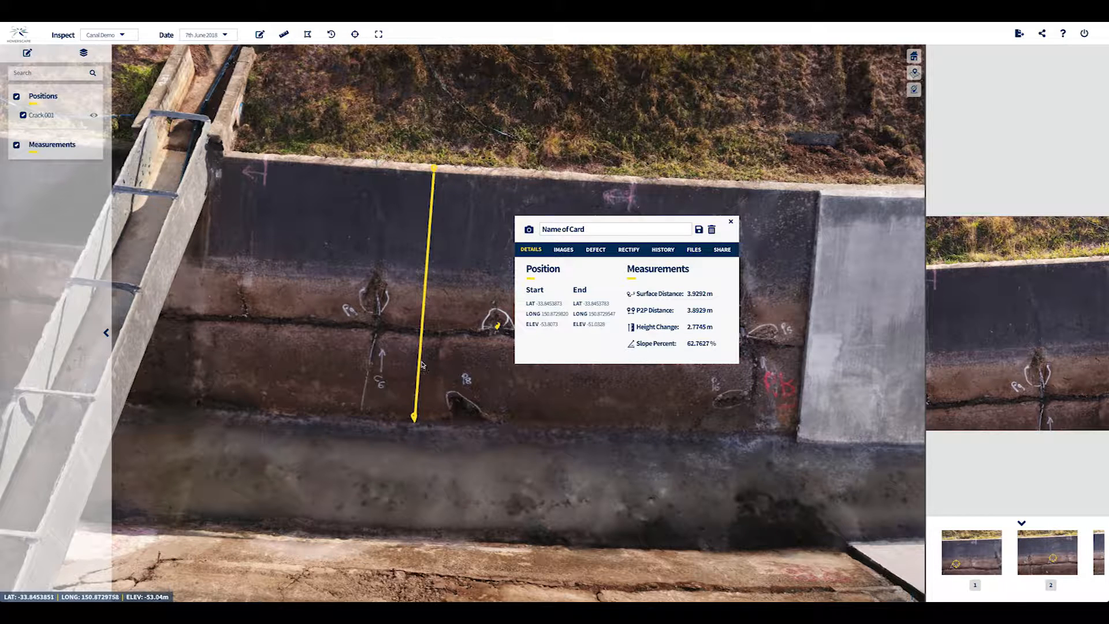
Inspect the measurement line along the wall surface, then save its card as "Measurement 1" and close it.
left_click_drag(435, 359, 486, 384)
scroll(487, 383, "up", 5)
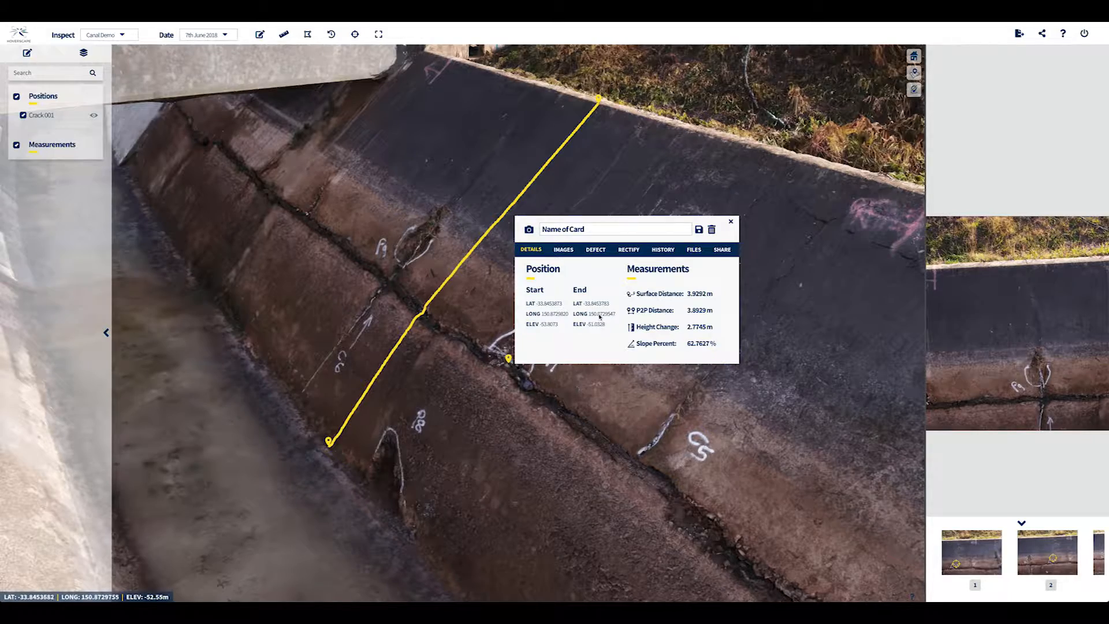
scroll(462, 386, "down", 5)
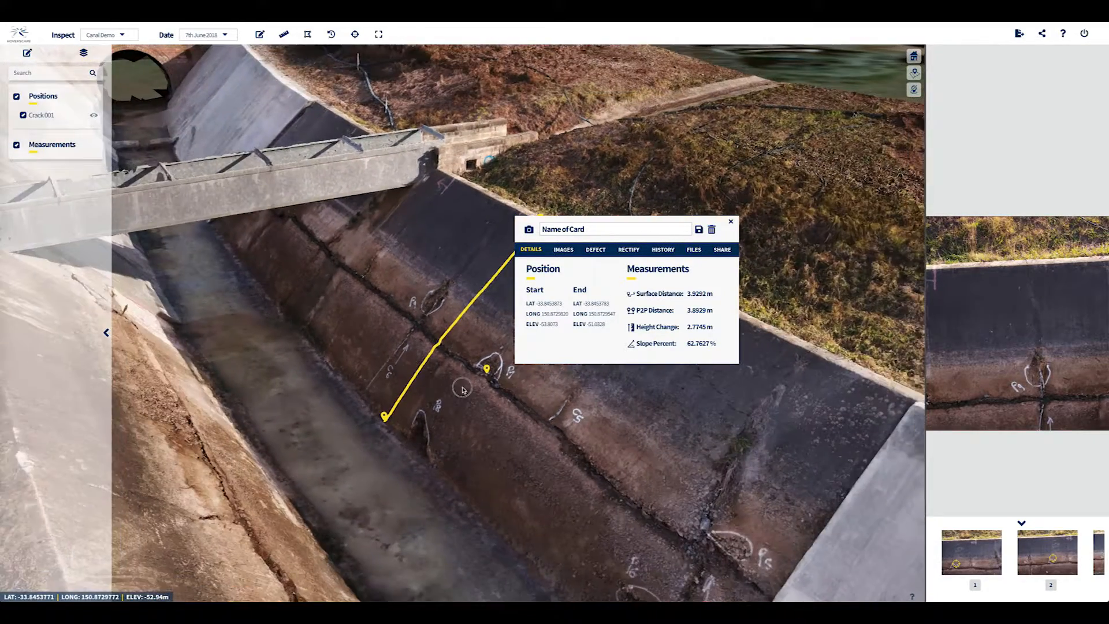
left_click_drag(462, 386, 574, 403)
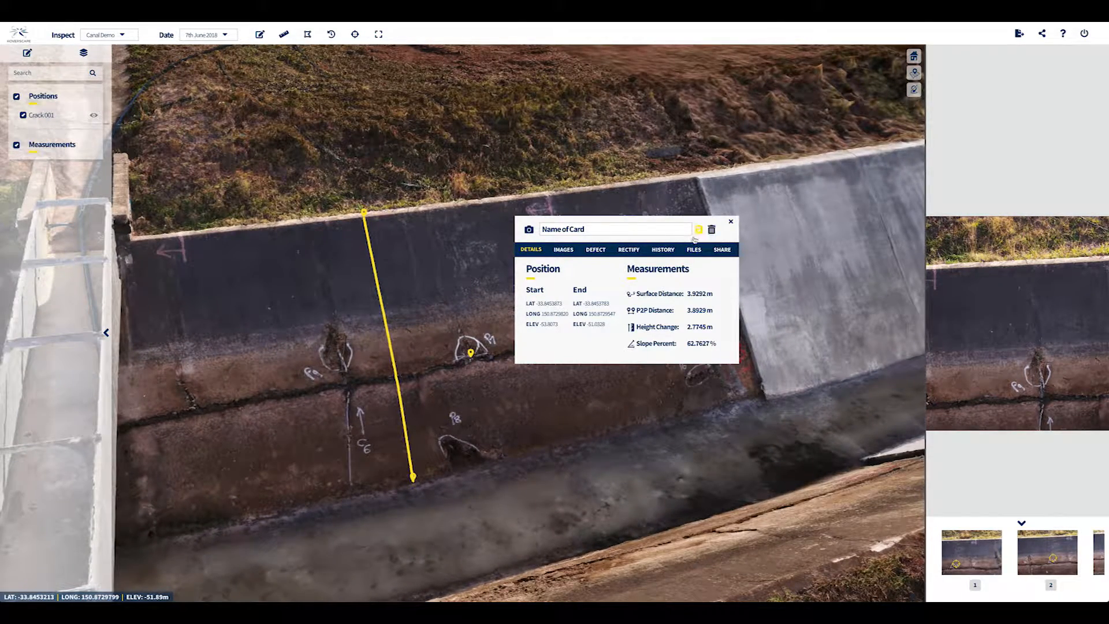
left_click(638, 229)
type("Measurement 1")
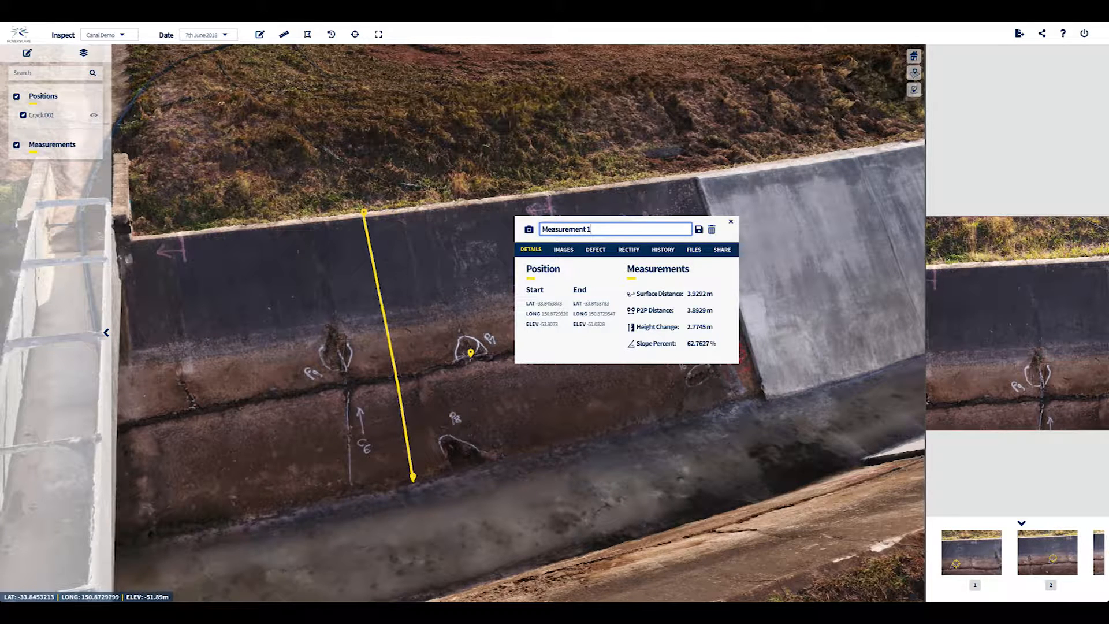
left_click(699, 229)
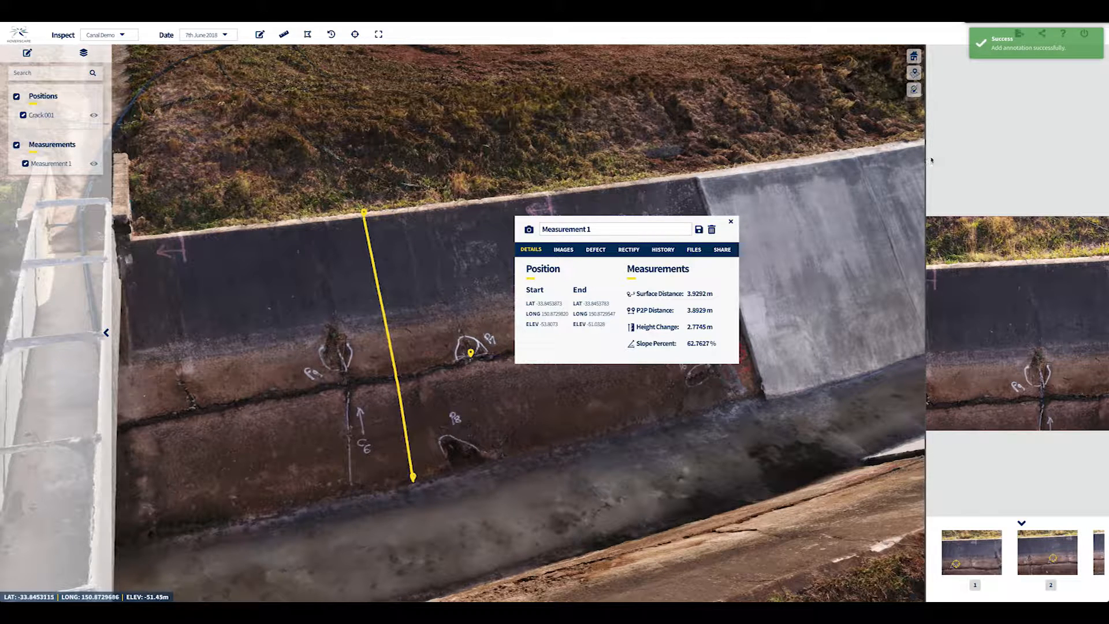
left_click(730, 221)
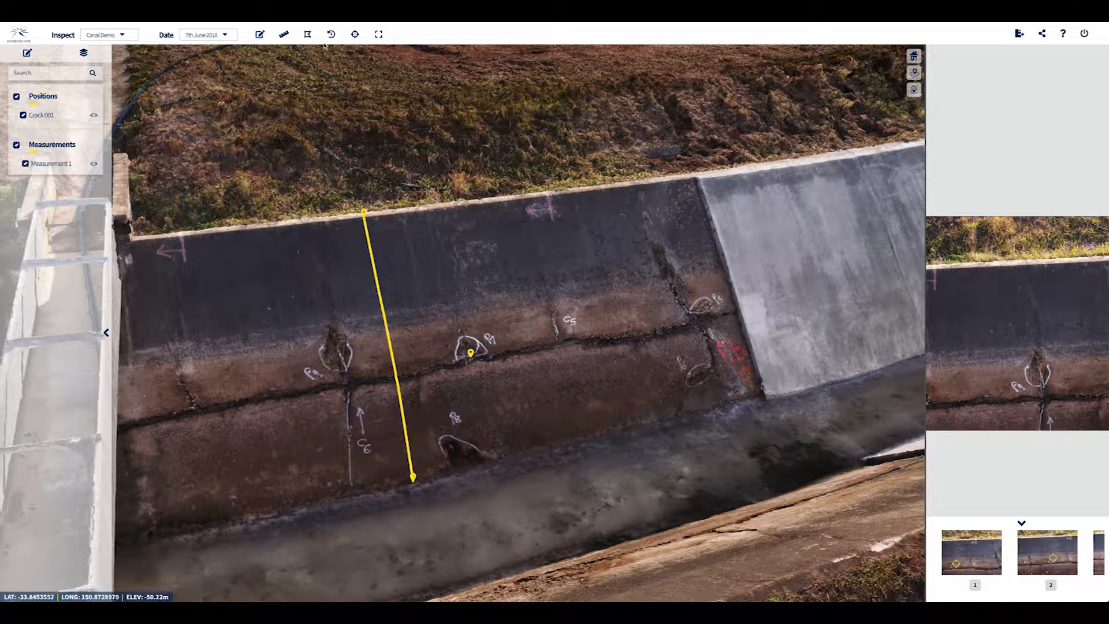
Outline a four-cornered area measurement on the dark wall beside the pale concrete section, from the upper edge down to the horizontal crack.
left_click(307, 35)
left_click(693, 183)
left_click(731, 306)
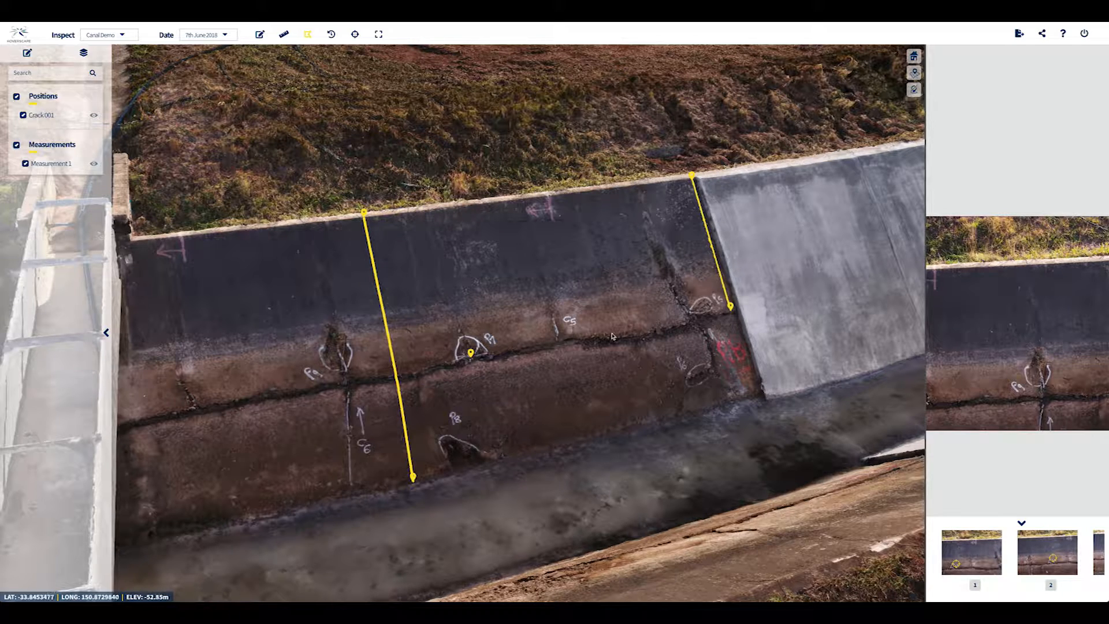
left_click(578, 340)
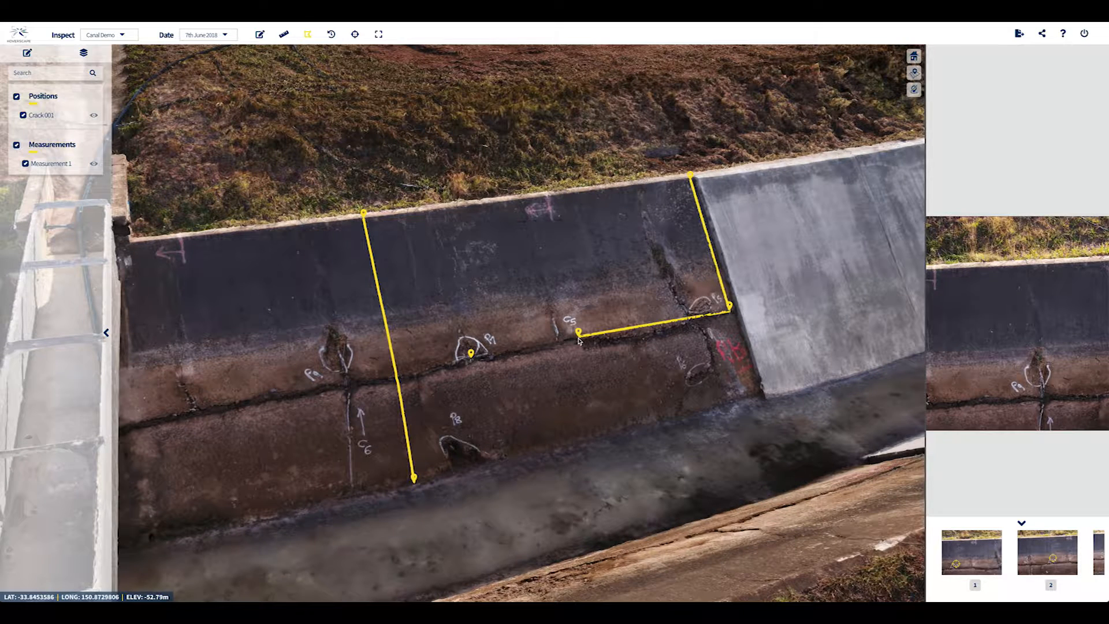
left_click(547, 193)
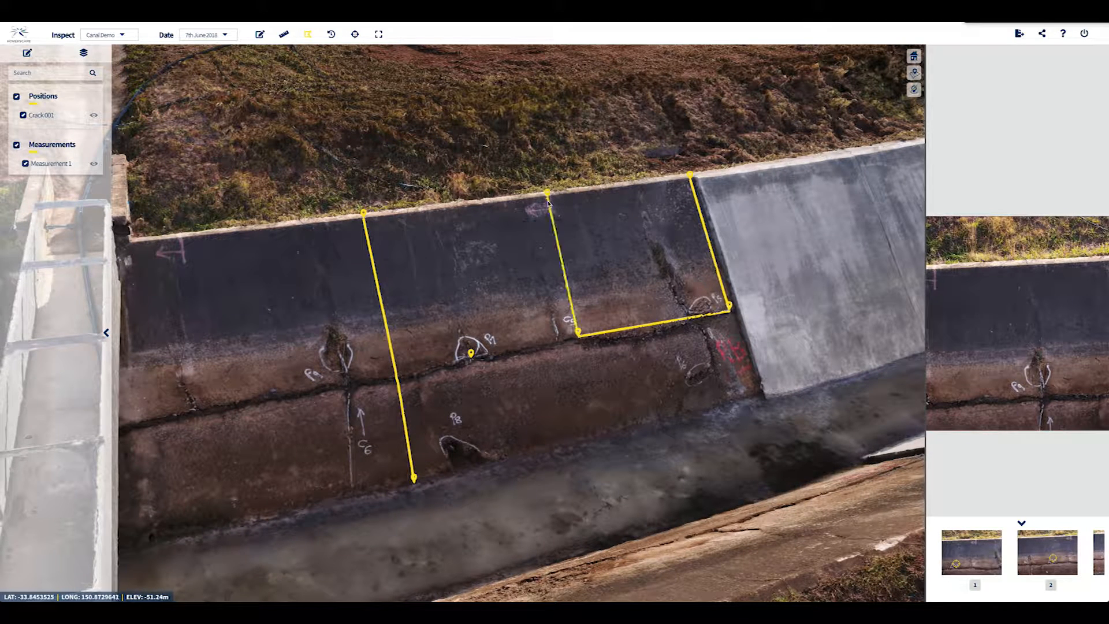
left_click(690, 177)
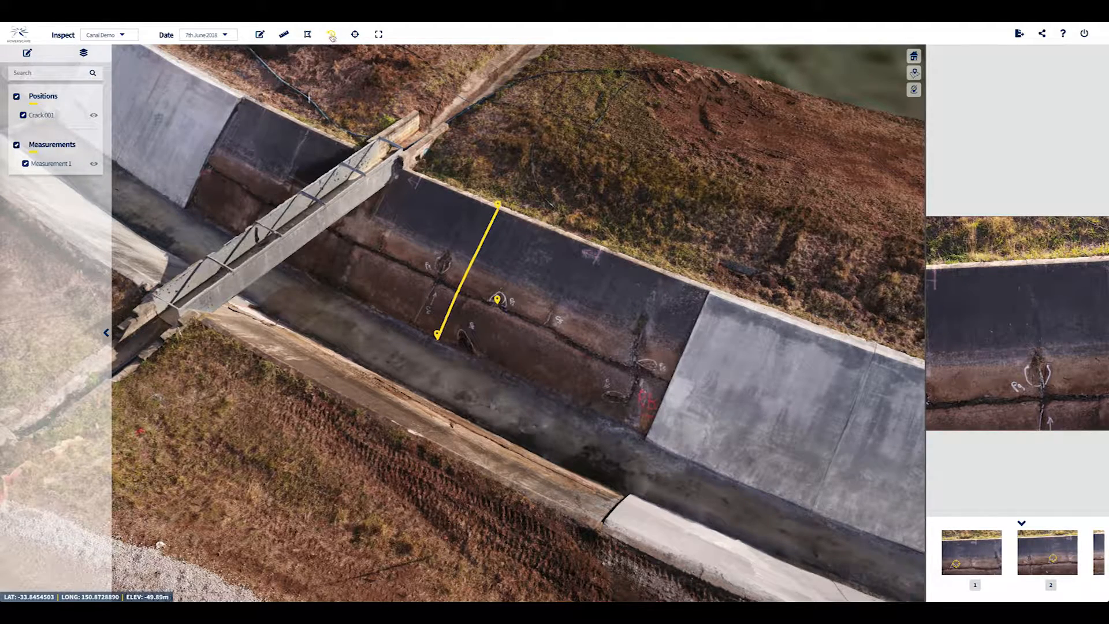
Show the date comparison slider and check which capture dates are available for the Canal Demo model.
left_click(332, 35)
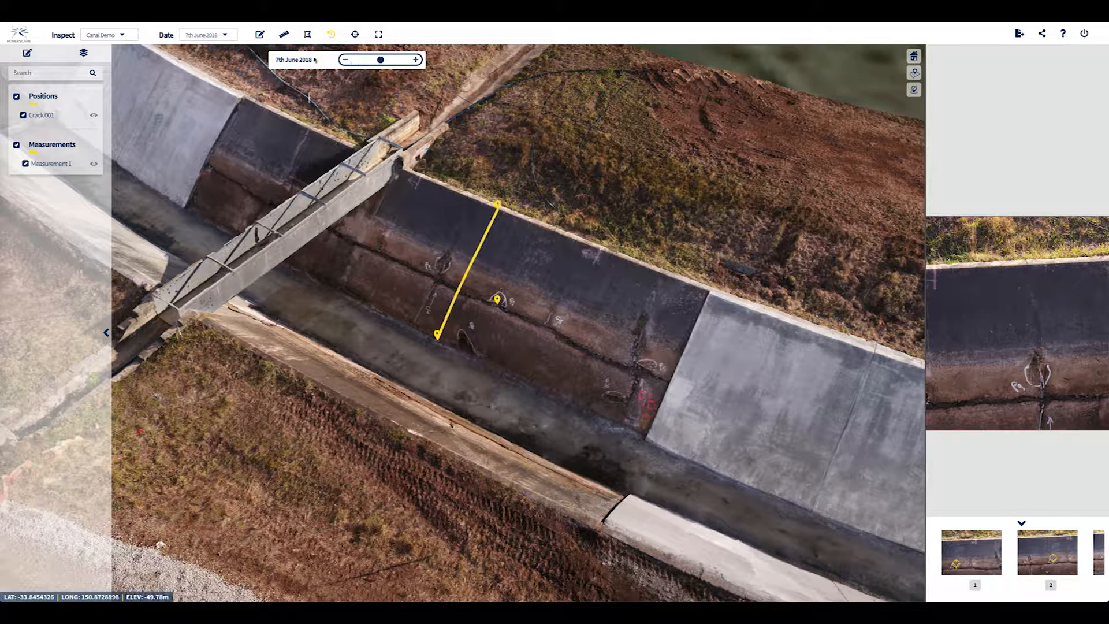
left_click(218, 36)
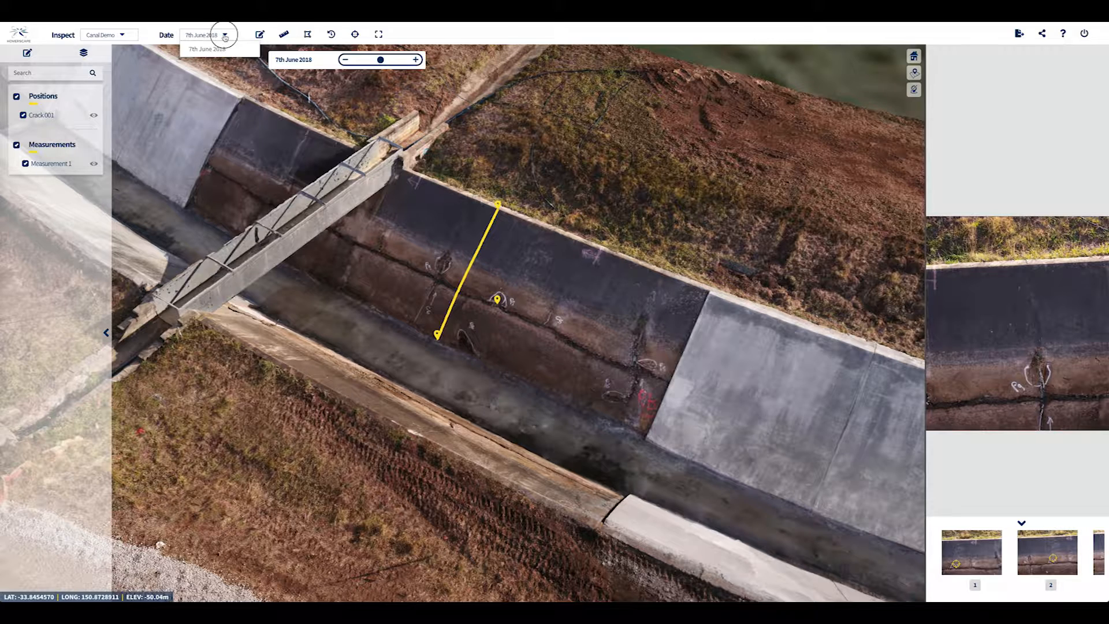
left_click(225, 35)
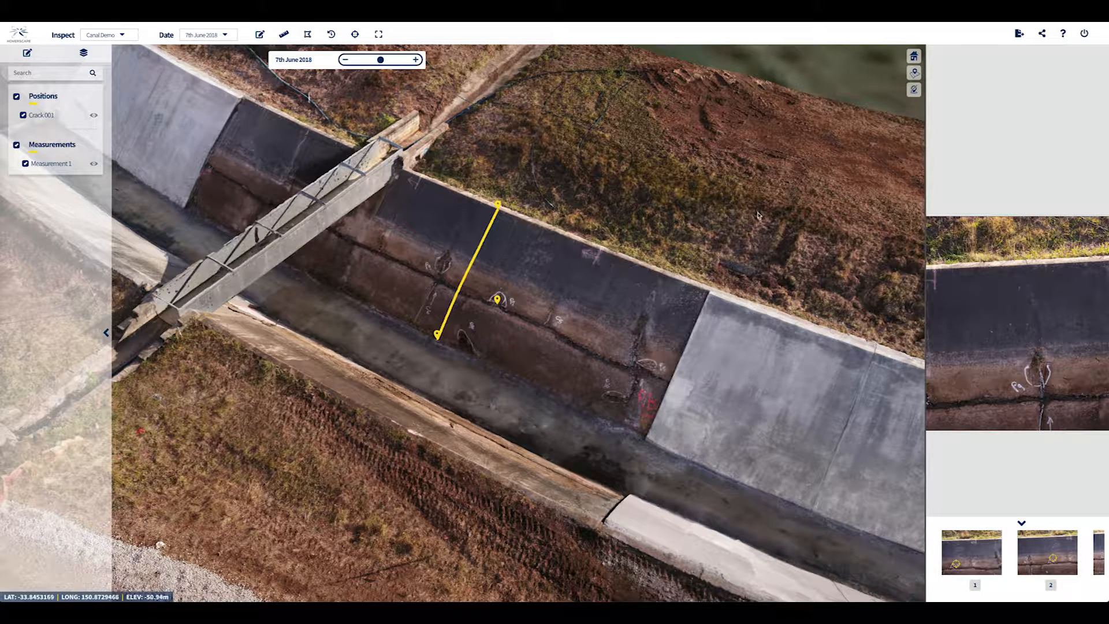
Zoom in on the cracked wall, widen the source-photo pane, and load the photos for a point on the wall.
scroll(458, 272, "up", 5)
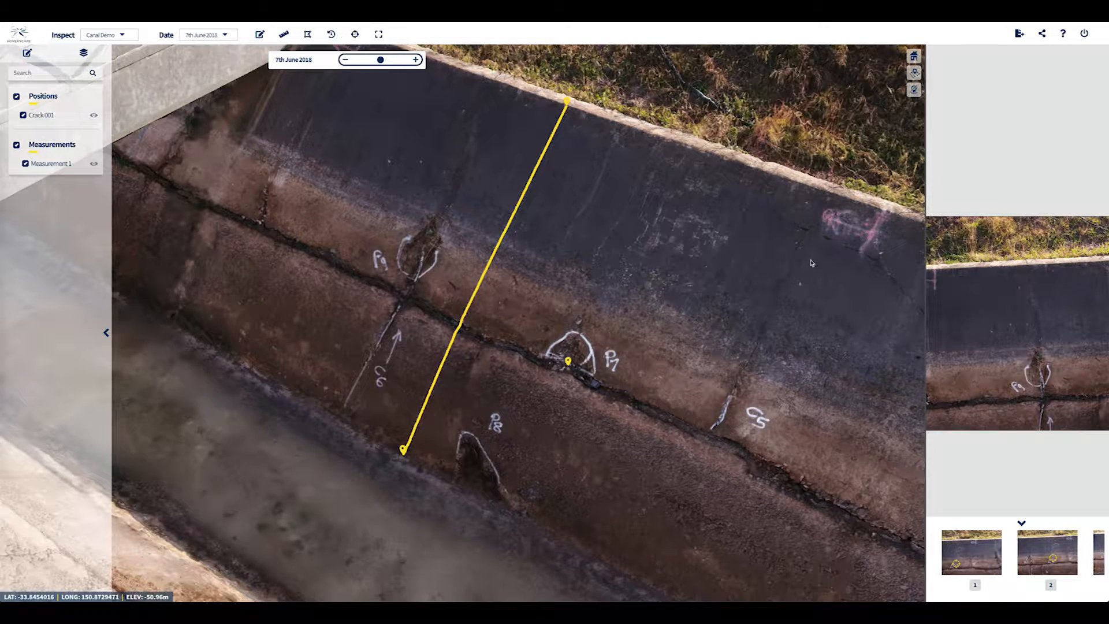
left_click_drag(914, 310, 696, 306)
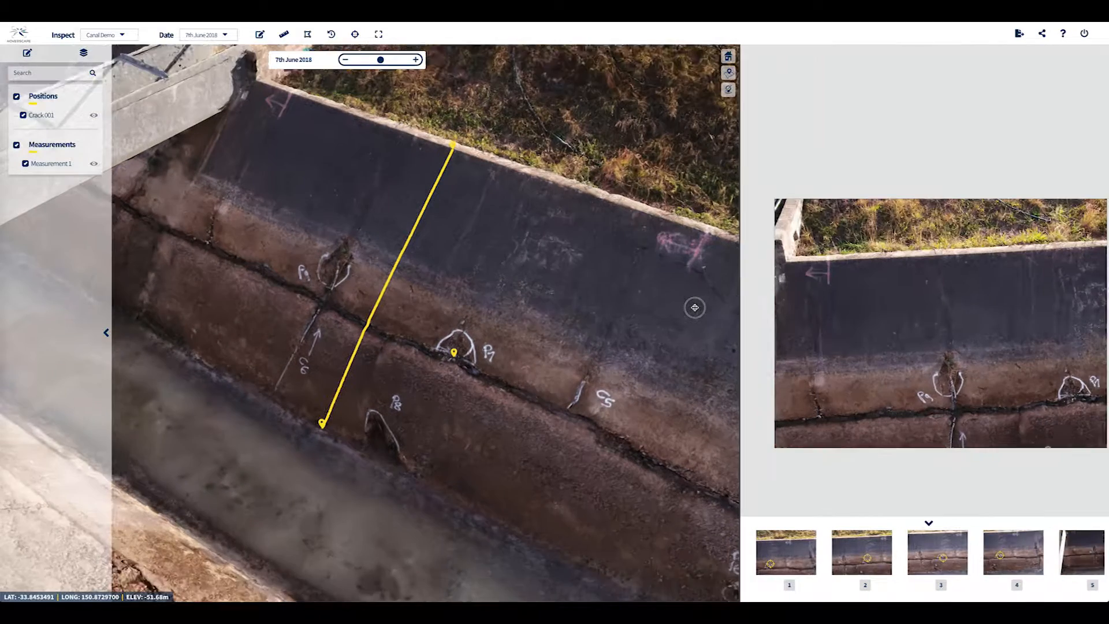
left_click(454, 345)
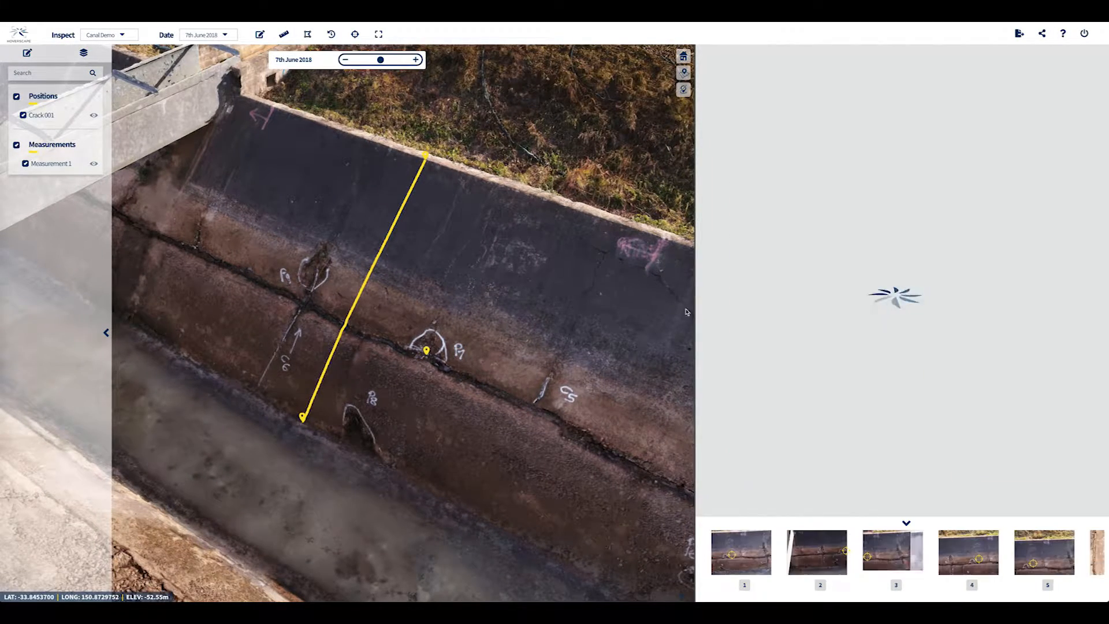
Switch the location crosshair on the source photo on and back off.
left_click(356, 36)
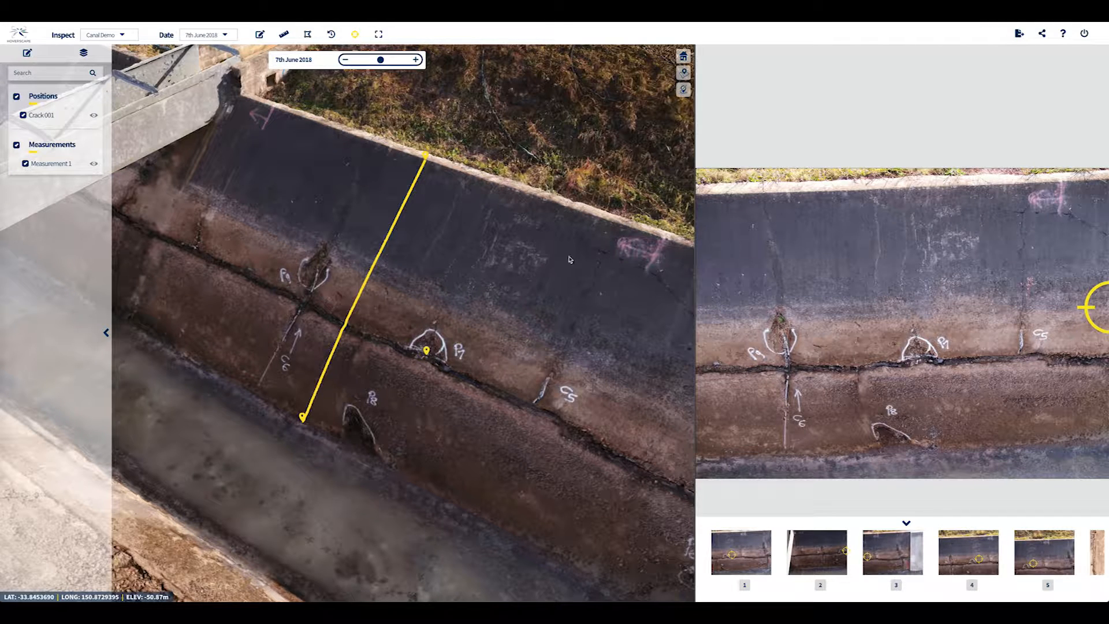
left_click(355, 36)
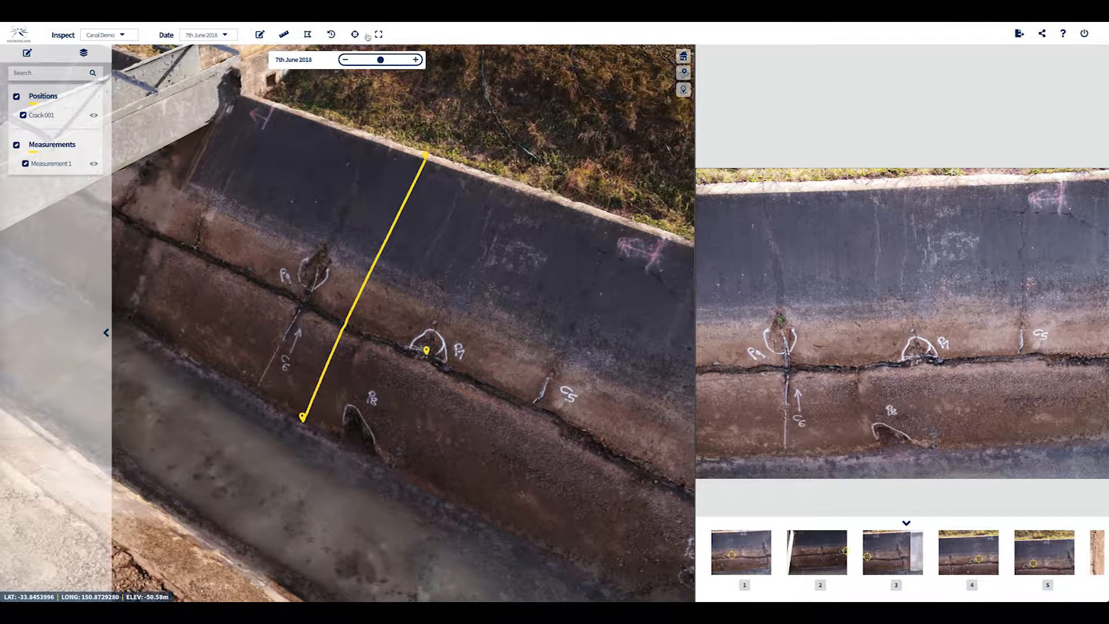